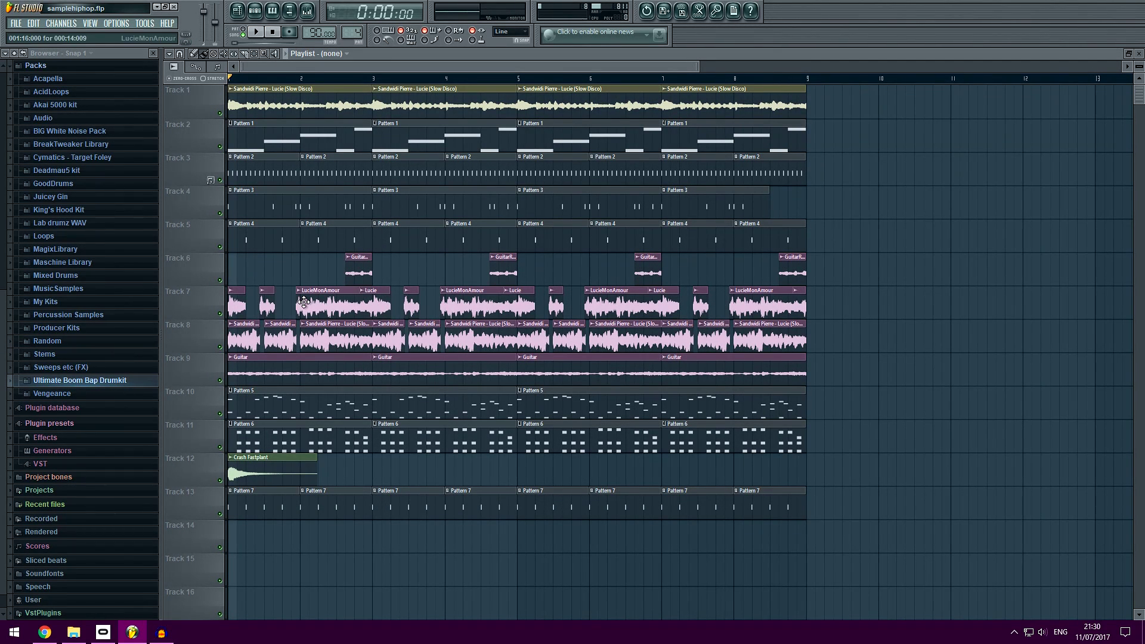
# Step: Hide the browser so the Playlist fills the width, then bring the view back to bar 1
pyautogui.click(289, 10)
pyautogui.scroll(2, 307, 88)
pyautogui.hscroll(-3, 286, 83)
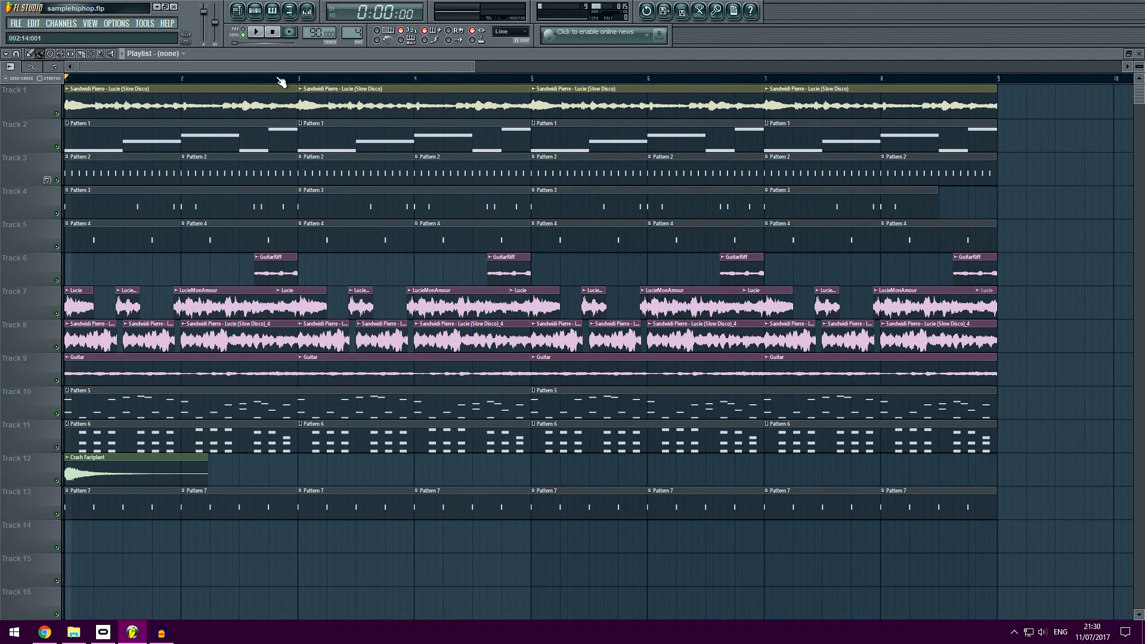
pyautogui.scroll(-1, 280, 82)
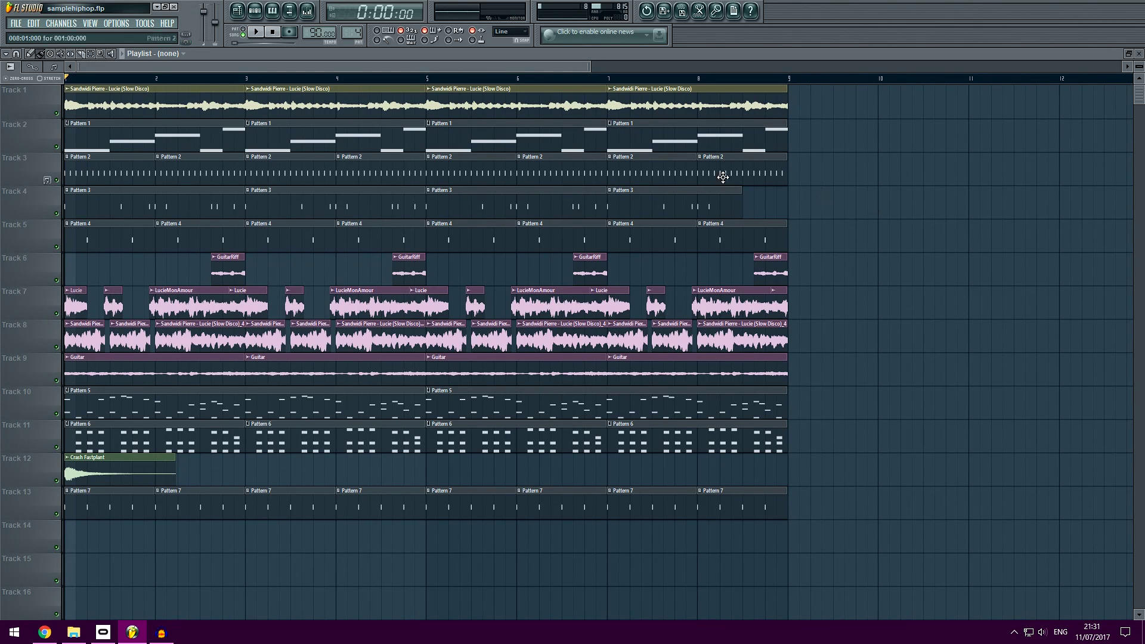
pyautogui.scroll(1, 358, 83)
pyautogui.moveTo(335, 62); pyautogui.dragTo(313, 64)
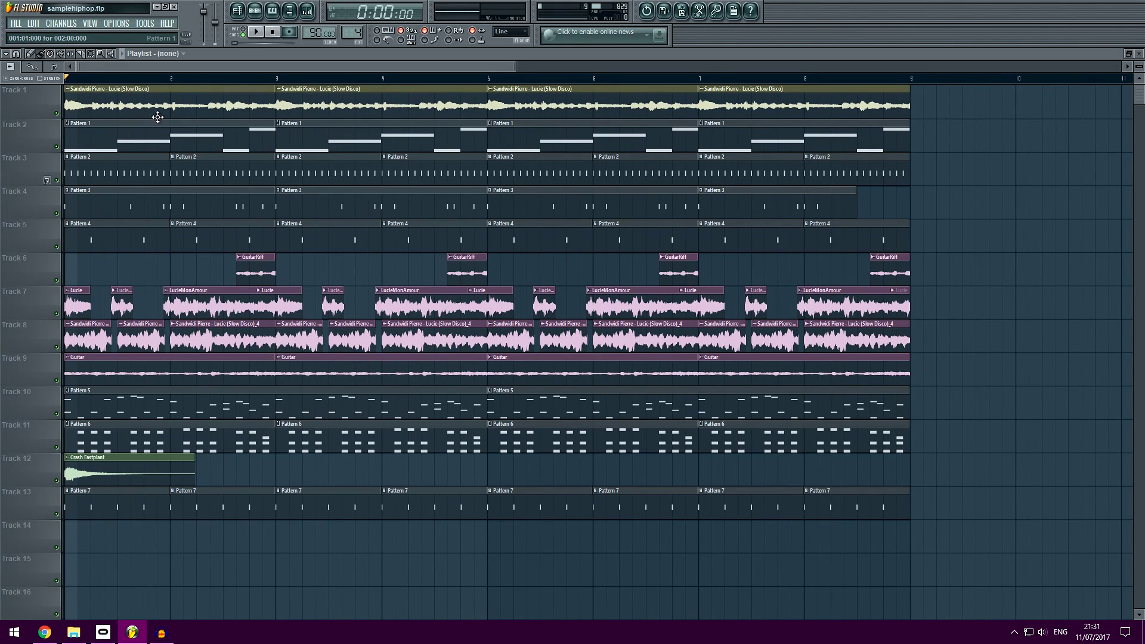
# Step: Open the Lucie (Slow Disco) sample from the Channel Rack in Edison and play it
pyautogui.click(255, 11)
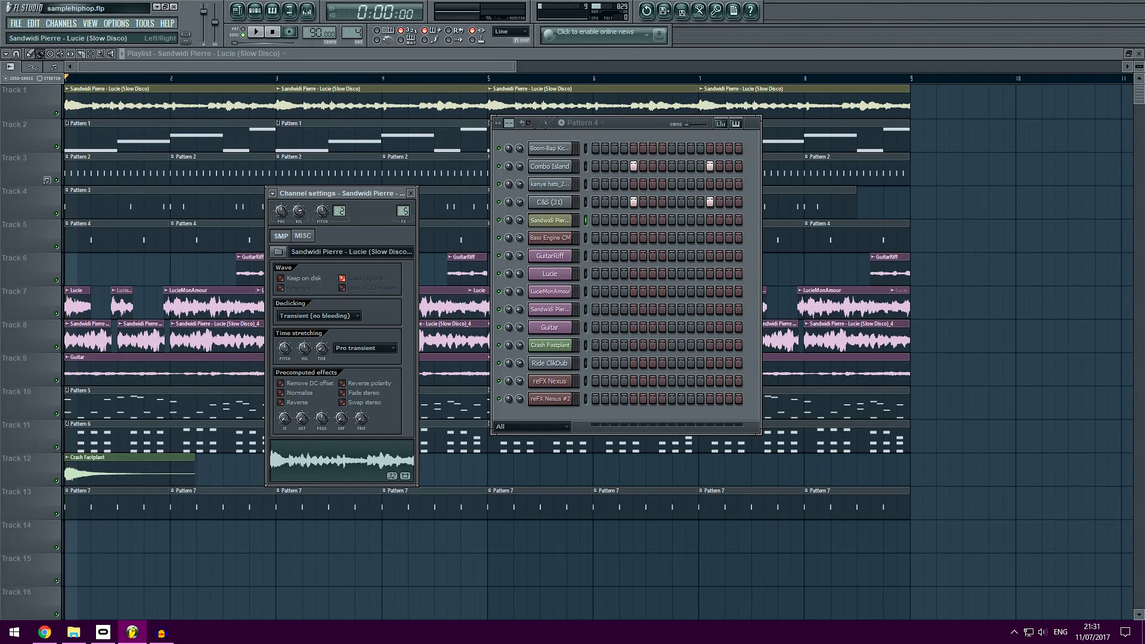
pyautogui.click(405, 475)
pyautogui.press('space')
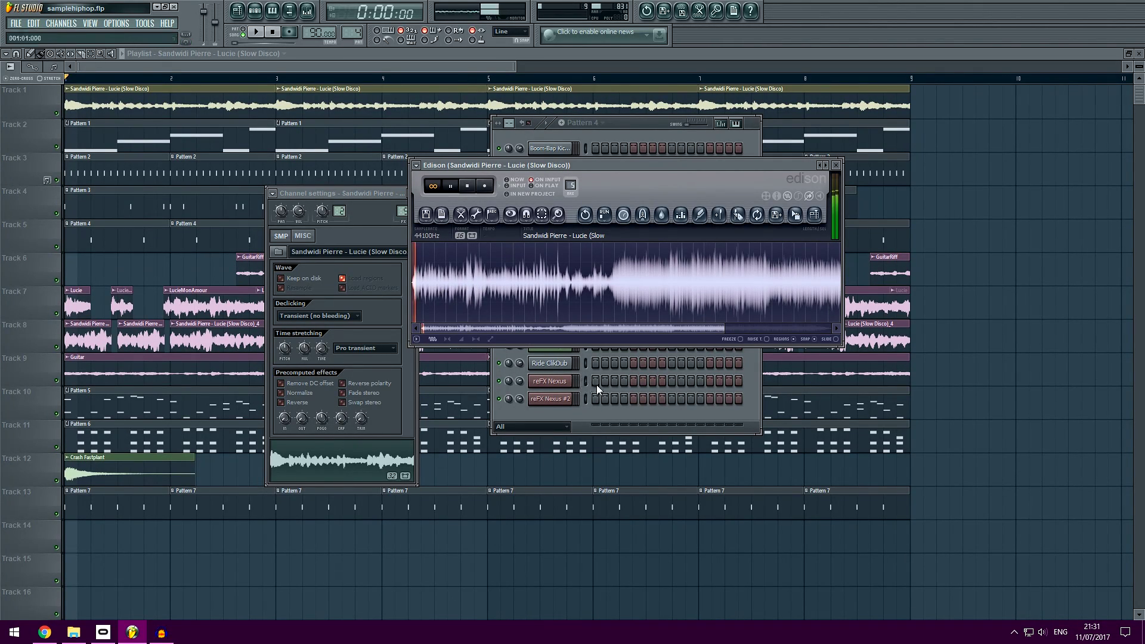
pyautogui.press('XF86AudioLowerVolume')
pyautogui.press('XF86AudioRaiseVolume')
pyautogui.press('XF86AudioRaiseVolume')
pyautogui.press('XF86AudioRaiseVolume')
pyautogui.press('XF86AudioRaiseVolume')
pyautogui.press('XF86AudioRaiseVolume')
pyautogui.press('XF86AudioRaiseVolume')
pyautogui.press('XF86AudioRaiseVolume')
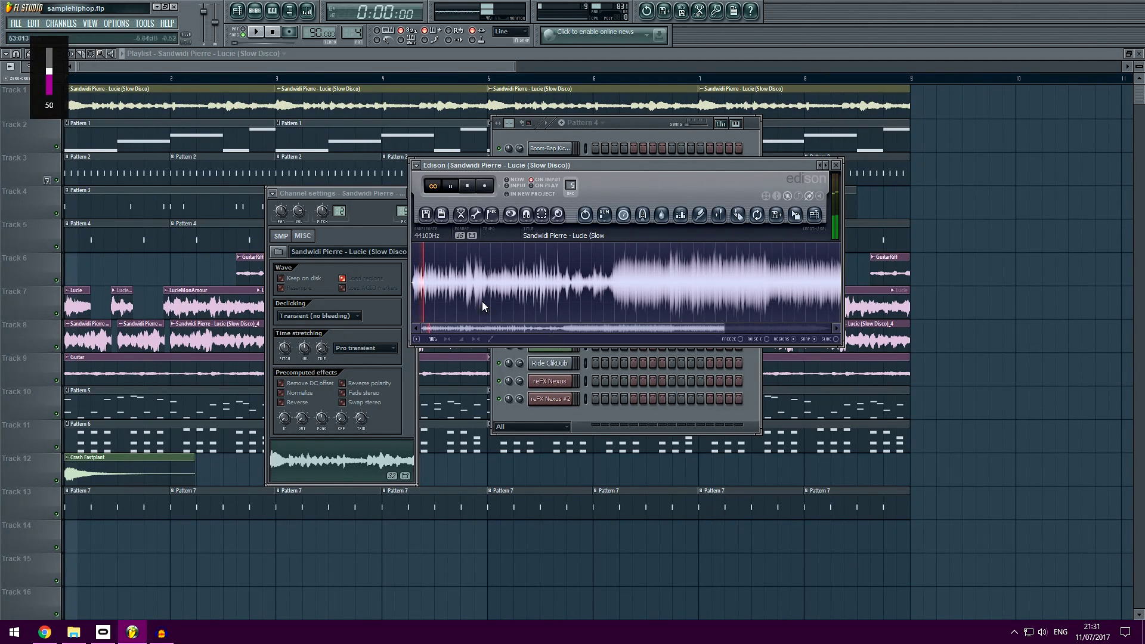
pyautogui.scroll(4, 466, 292)
pyautogui.moveTo(492, 330); pyautogui.dragTo(432, 333)
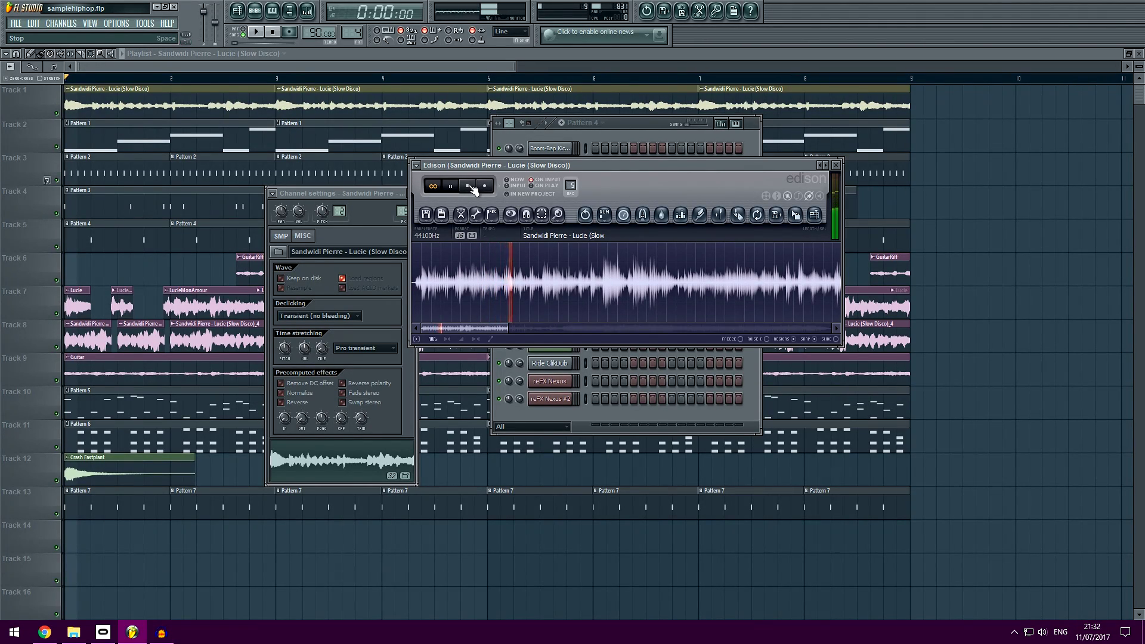
# Step: Stop the preview, close the Edison and channel windows, and solo Track 1
pyautogui.click(469, 186)
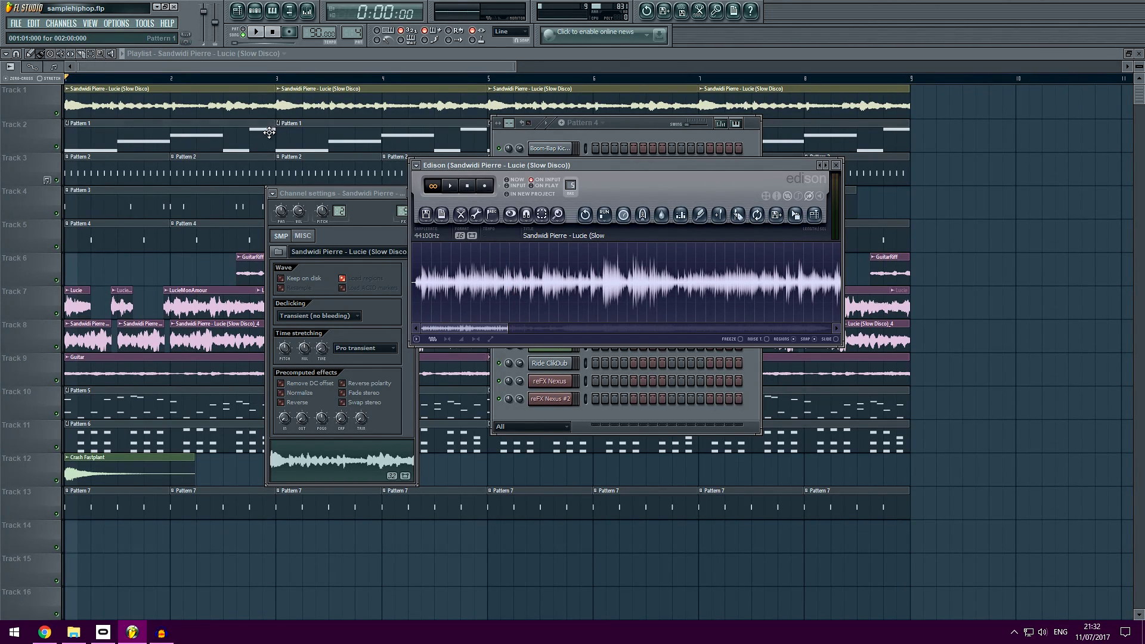
pyautogui.press('F12')
pyautogui.click(458, 183)
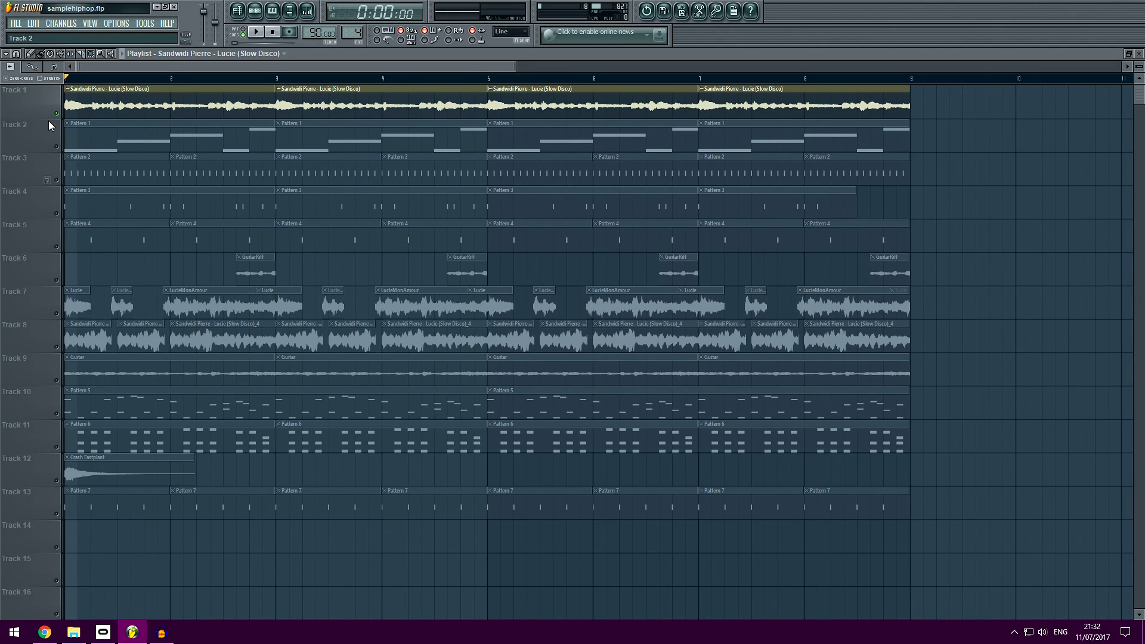
# Step: Play Track 1 alone, unmute Track 2's Pattern 1 and play both, then reopen the sample in Edison
pyautogui.press('space')
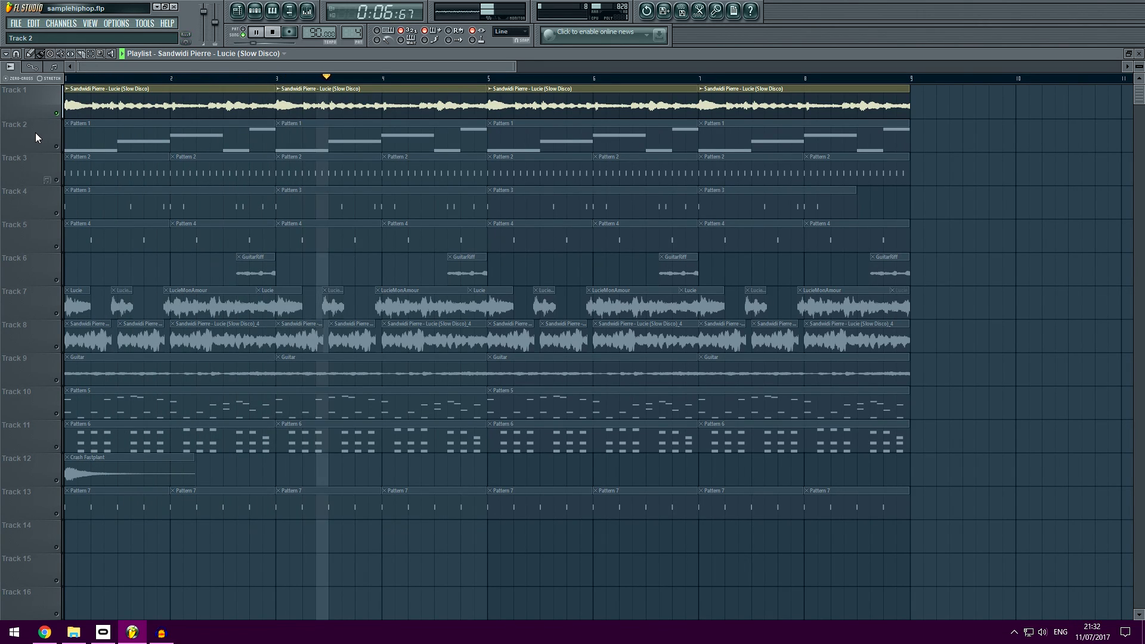
pyautogui.press('space')
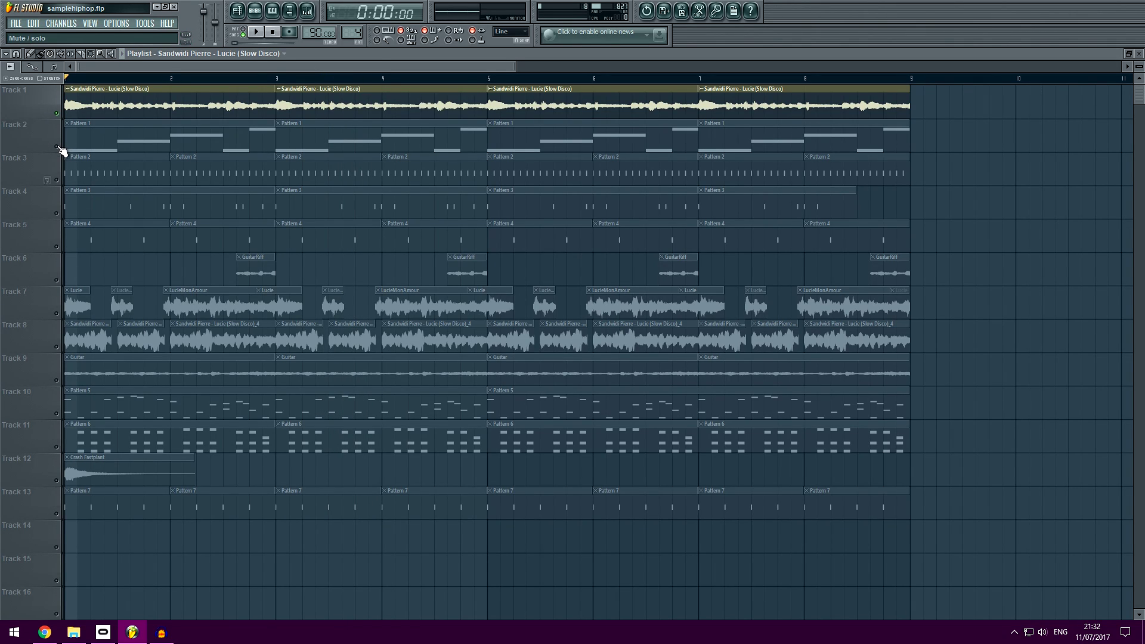
pyautogui.click(57, 147)
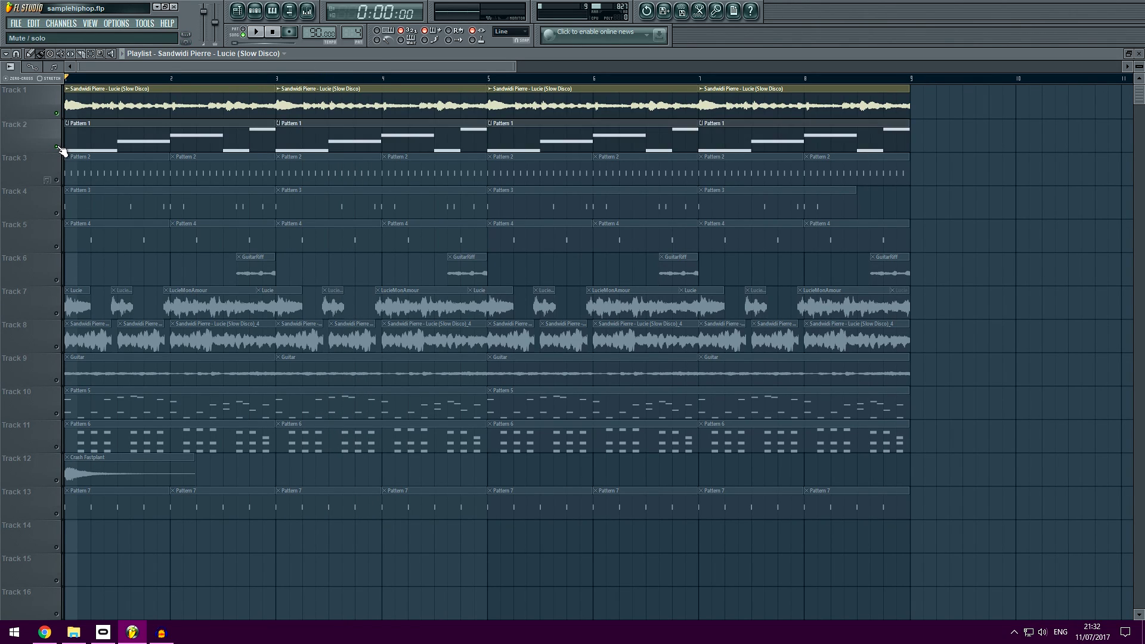
pyautogui.press('space')
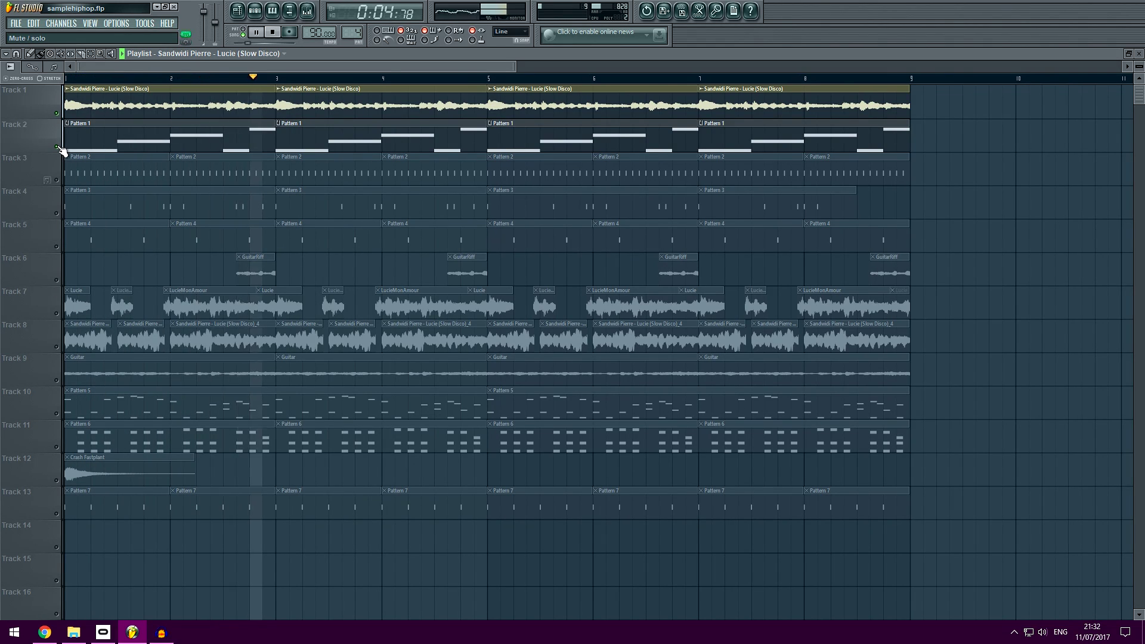
pyautogui.press('space')
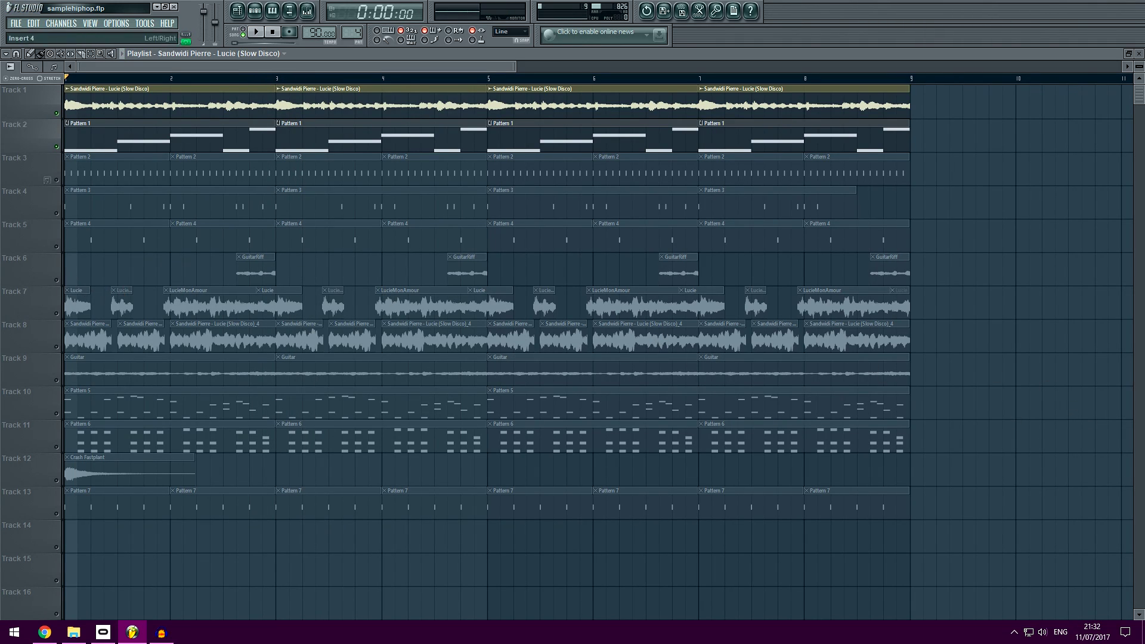
pyautogui.hotkey('ctrl', 'e')
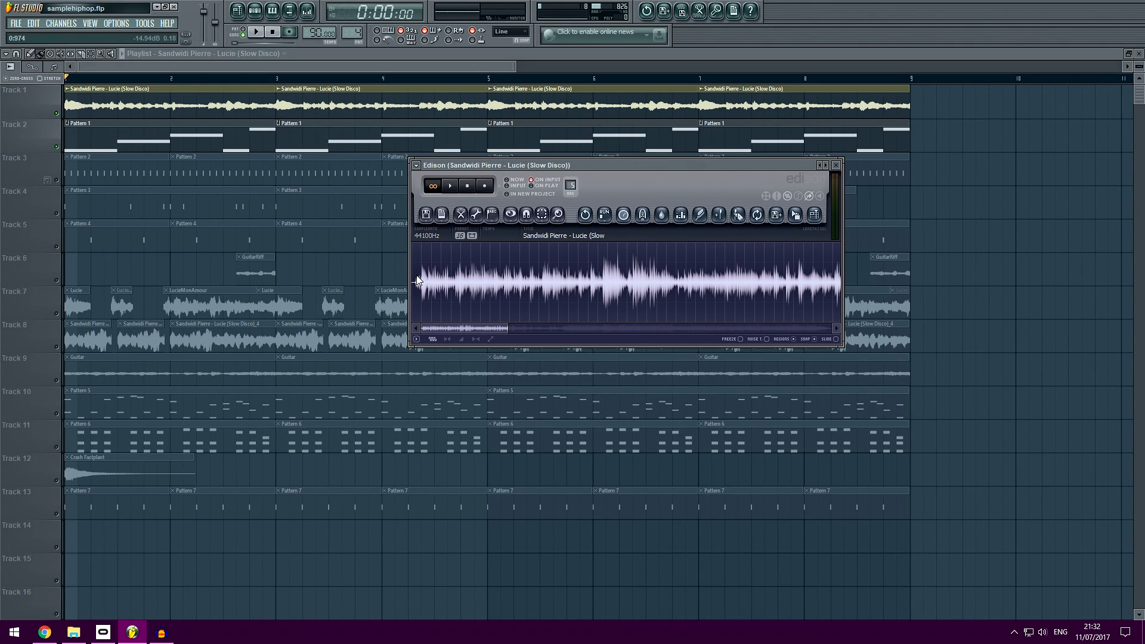
# Step: Close Edison, unmute Track 6's GuitarRiff chops, and play the song with them added
pyautogui.press('space')
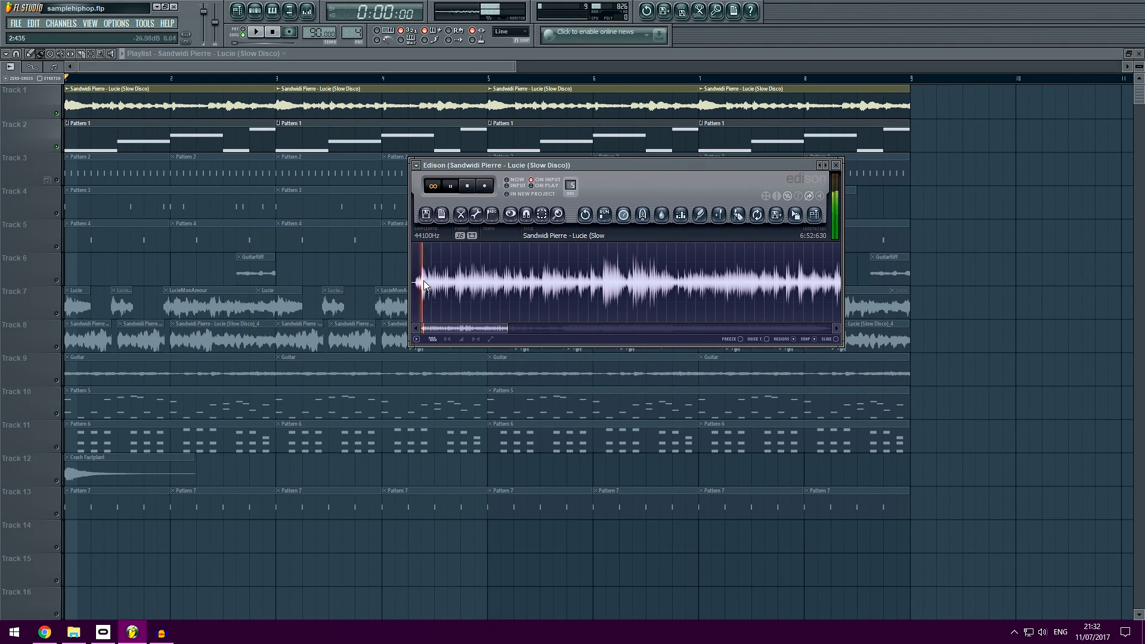
pyautogui.click(59, 281)
pyautogui.press('space')
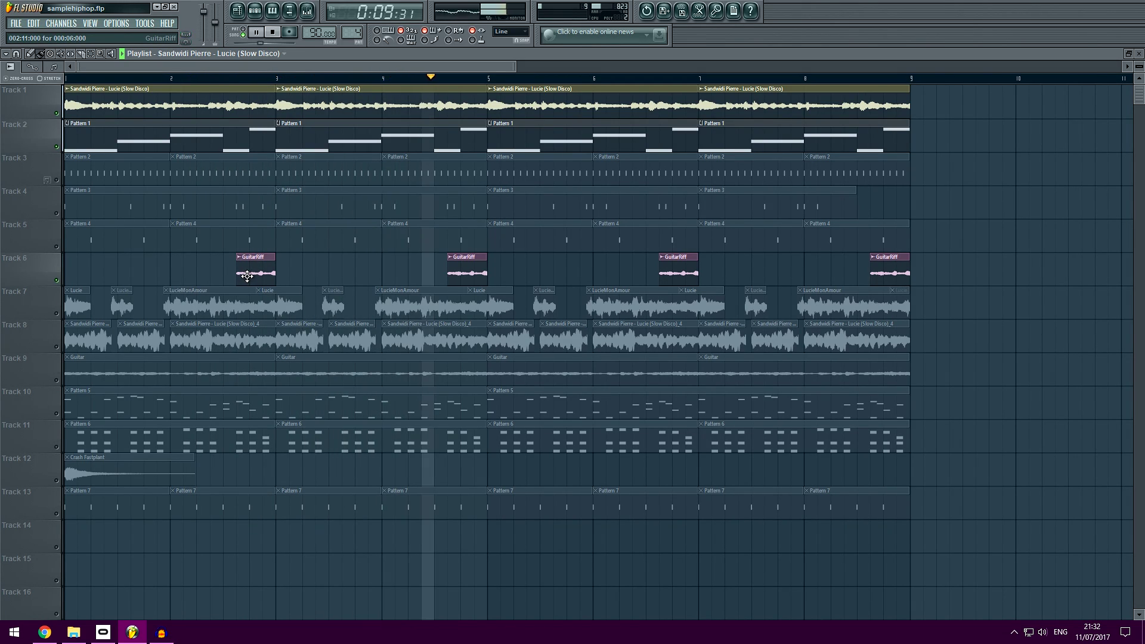
pyautogui.press('space')
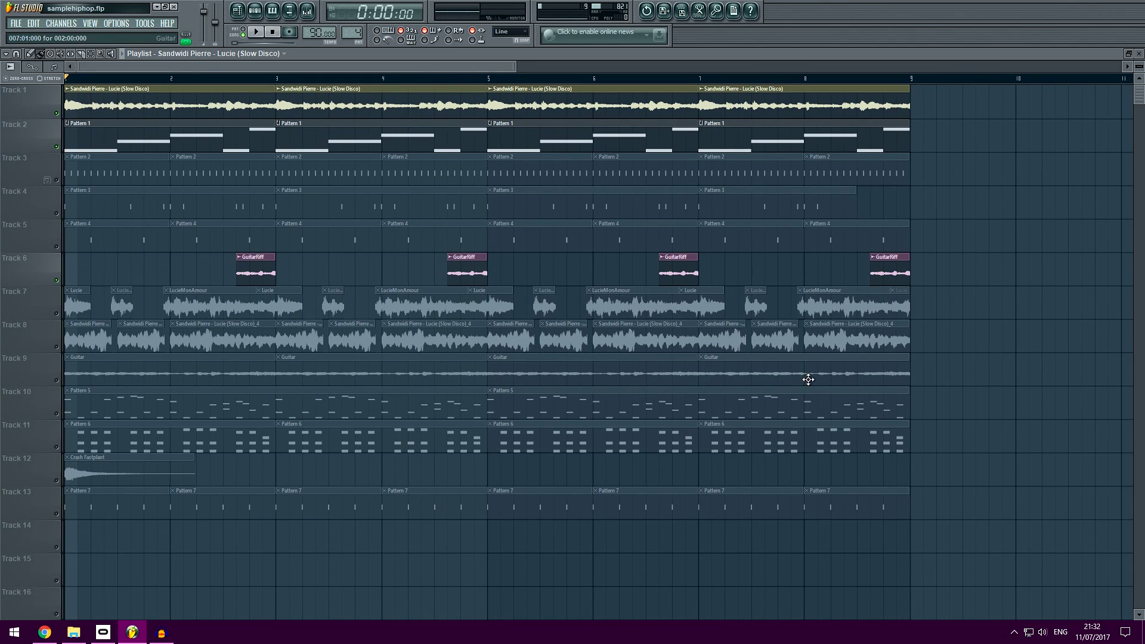
pyautogui.doubleClick(742, 343)
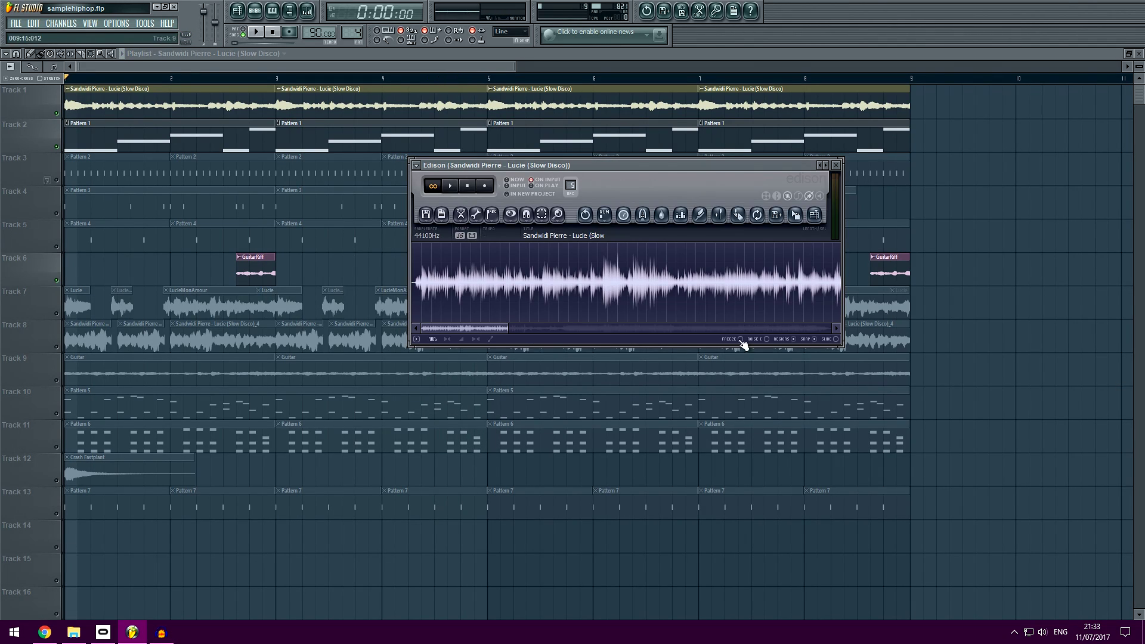
pyautogui.click(460, 270)
pyautogui.press('space')
pyautogui.scroll(3, 463, 270)
pyautogui.click(531, 275)
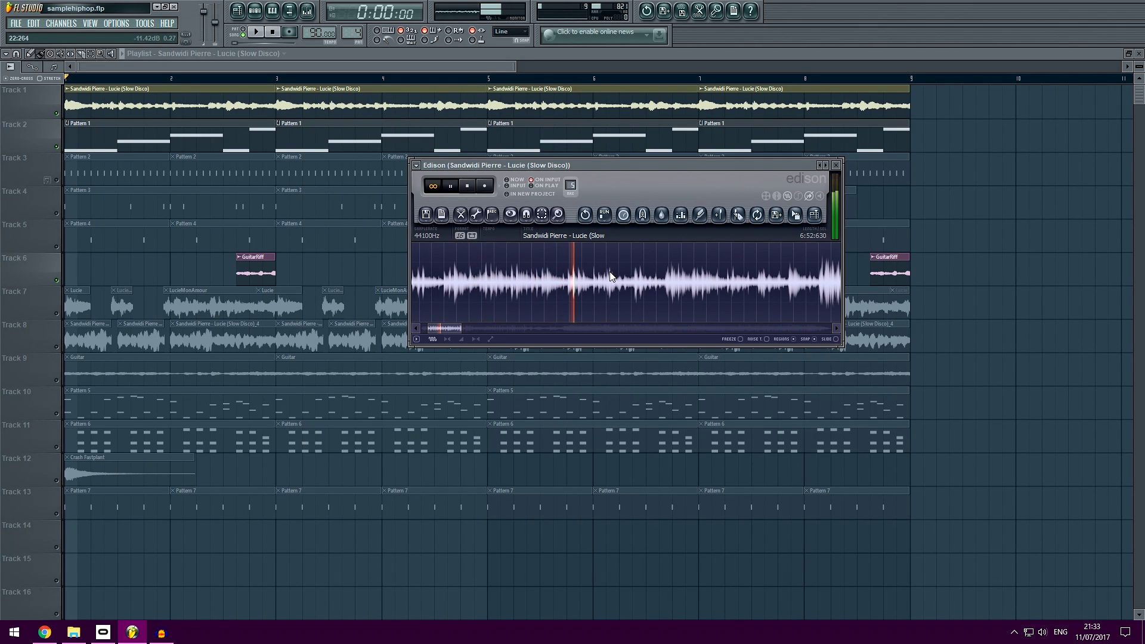
pyautogui.scroll(2, 604, 285)
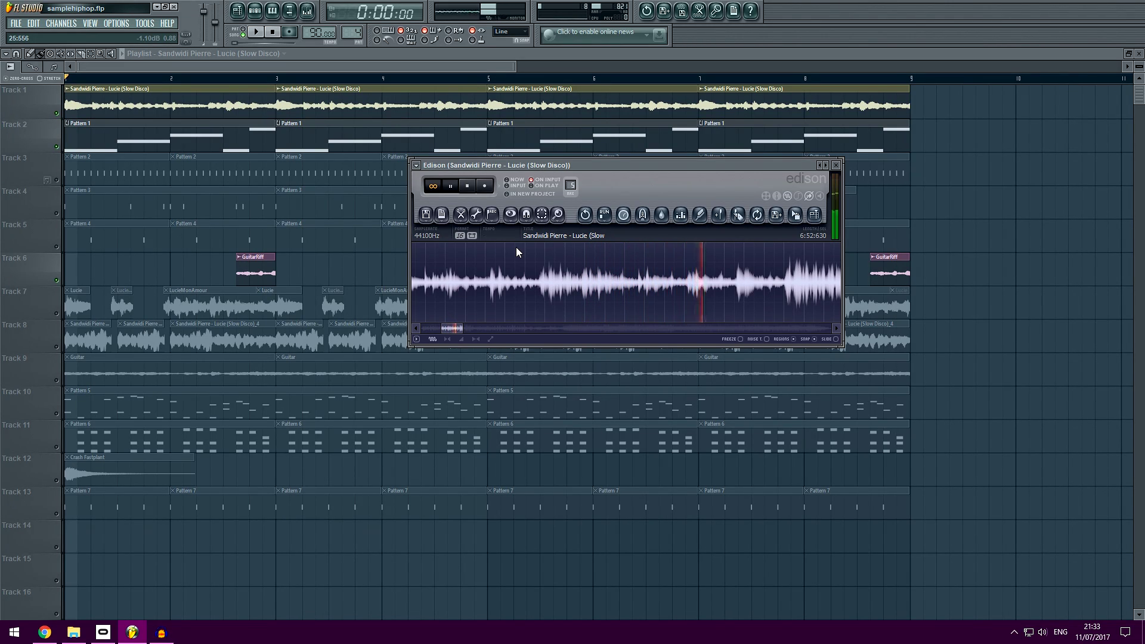
pyautogui.press('space')
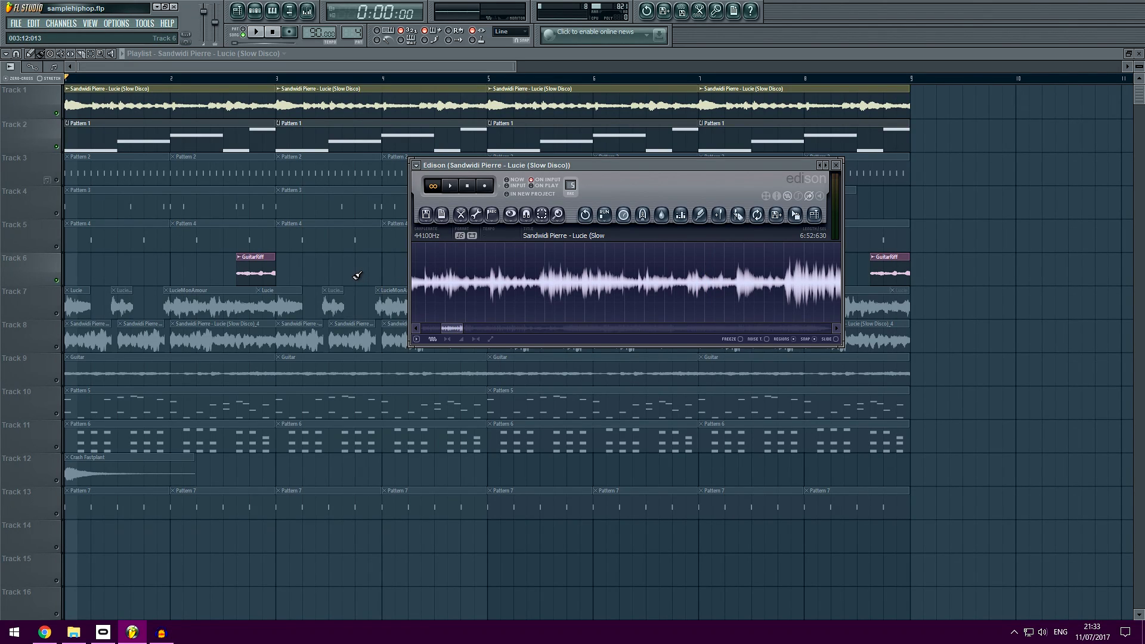
# Step: Close the editor, solo Track 7, and play its Lucie chops on their own
pyautogui.press('Escape')
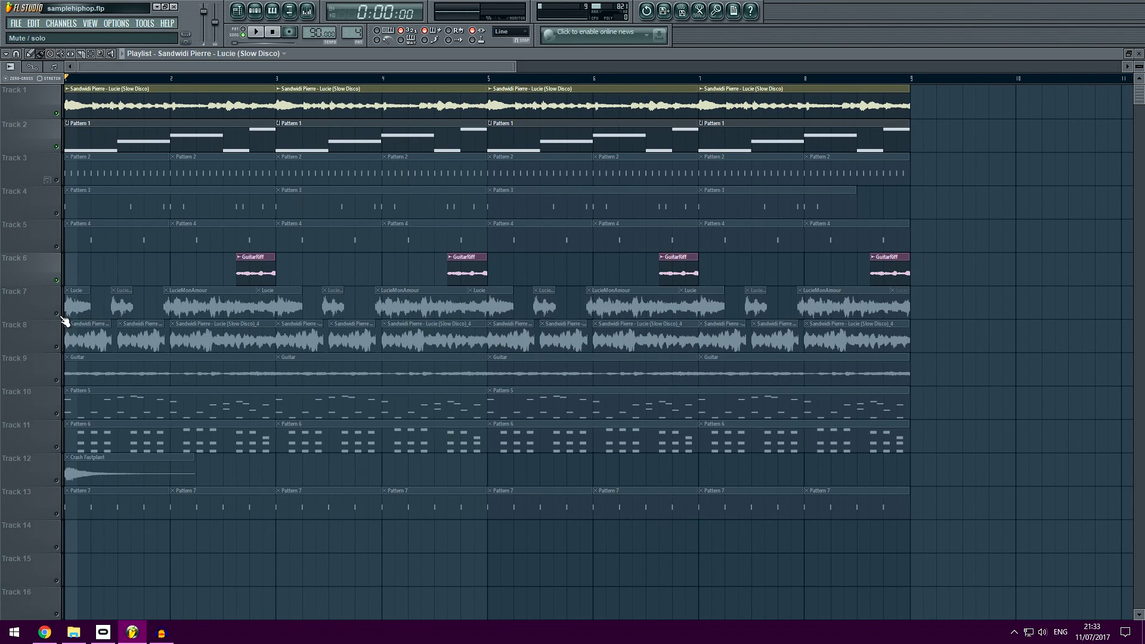
pyautogui.click(60, 315)
pyautogui.press('space')
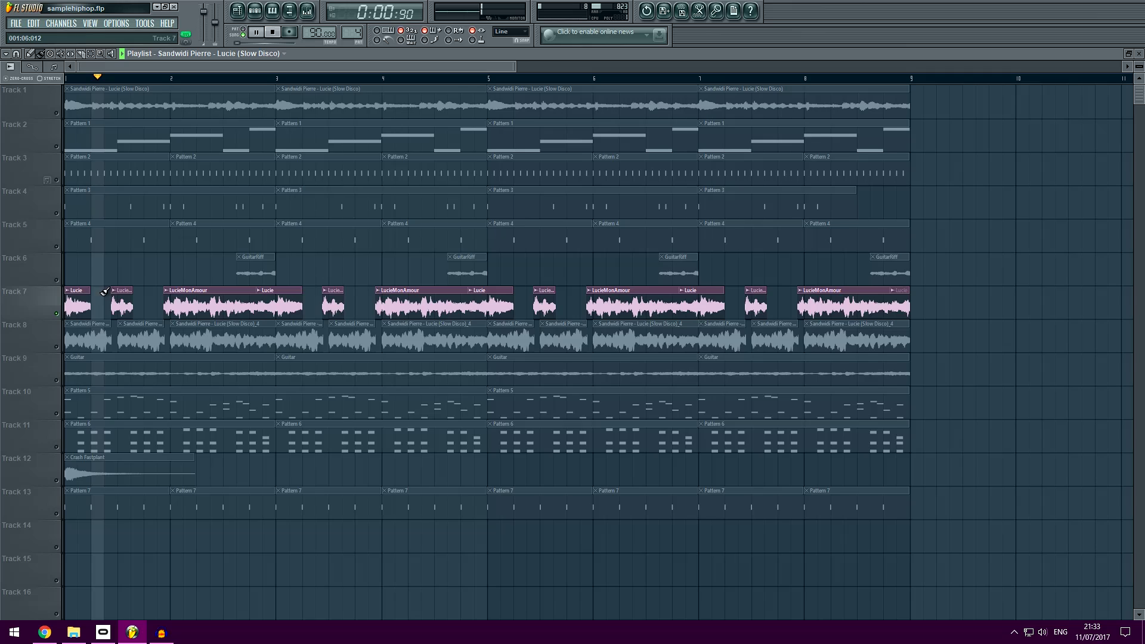
pyautogui.press('space')
# Step: Unmute Tracks 6, 2 and 1 and play all four tracks together
pyautogui.click(57, 280)
pyautogui.click(57, 146)
pyautogui.click(57, 114)
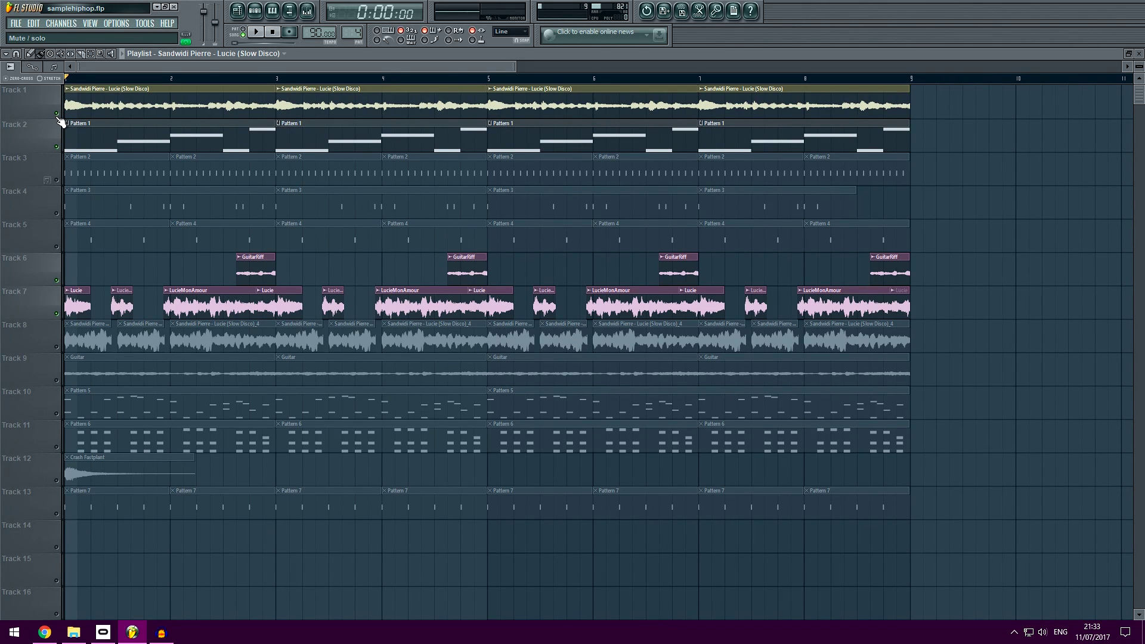
pyautogui.press('space')
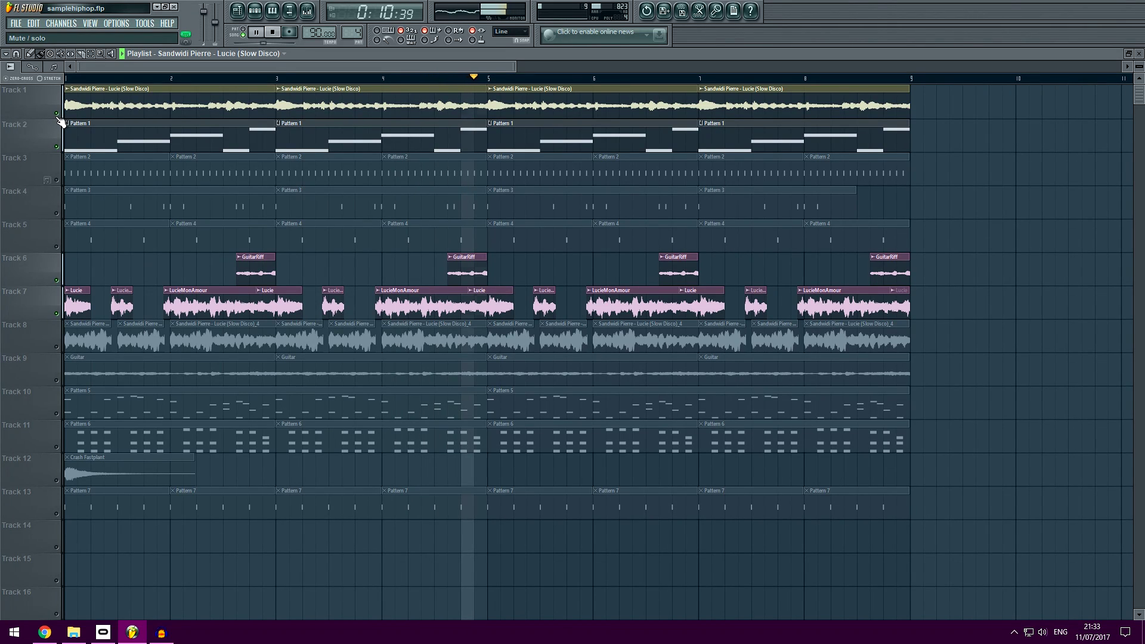
pyautogui.press('space')
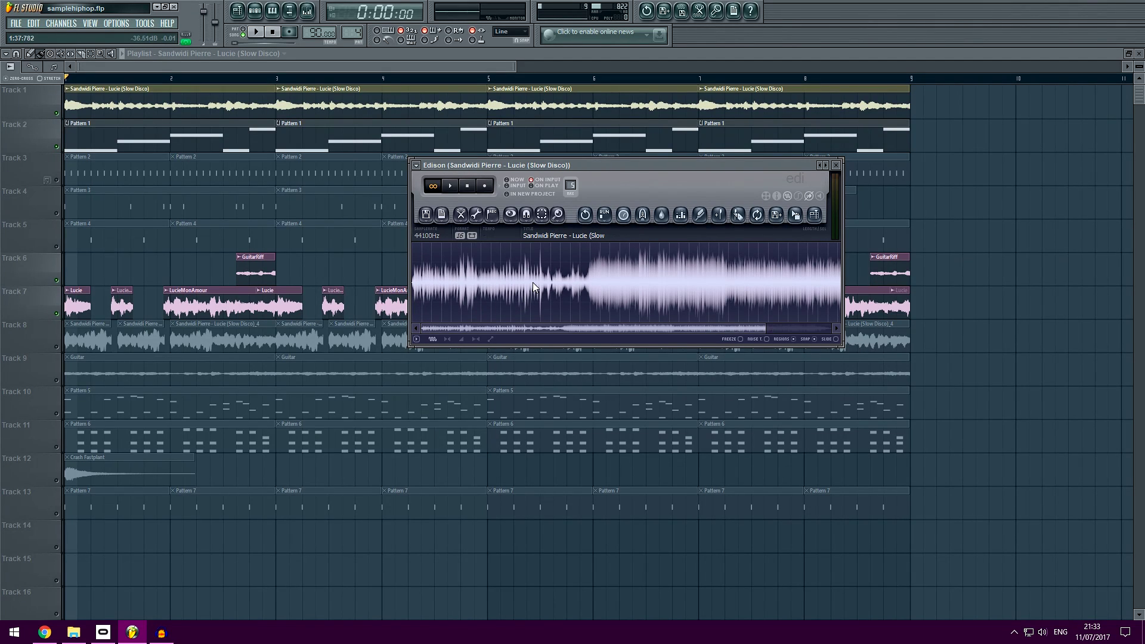
# Step: Play the full Lucie sample in Edison from chosen points while zooming the waveform
pyautogui.click(532, 281)
pyautogui.press('space')
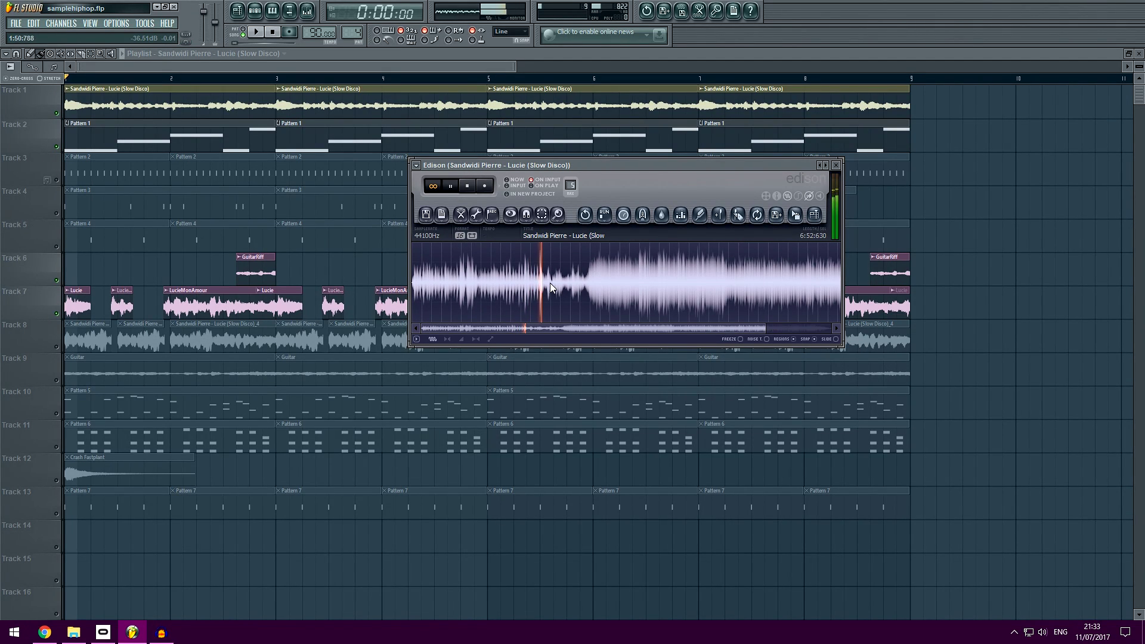
pyautogui.scroll(5, 550, 281)
pyautogui.click(473, 284)
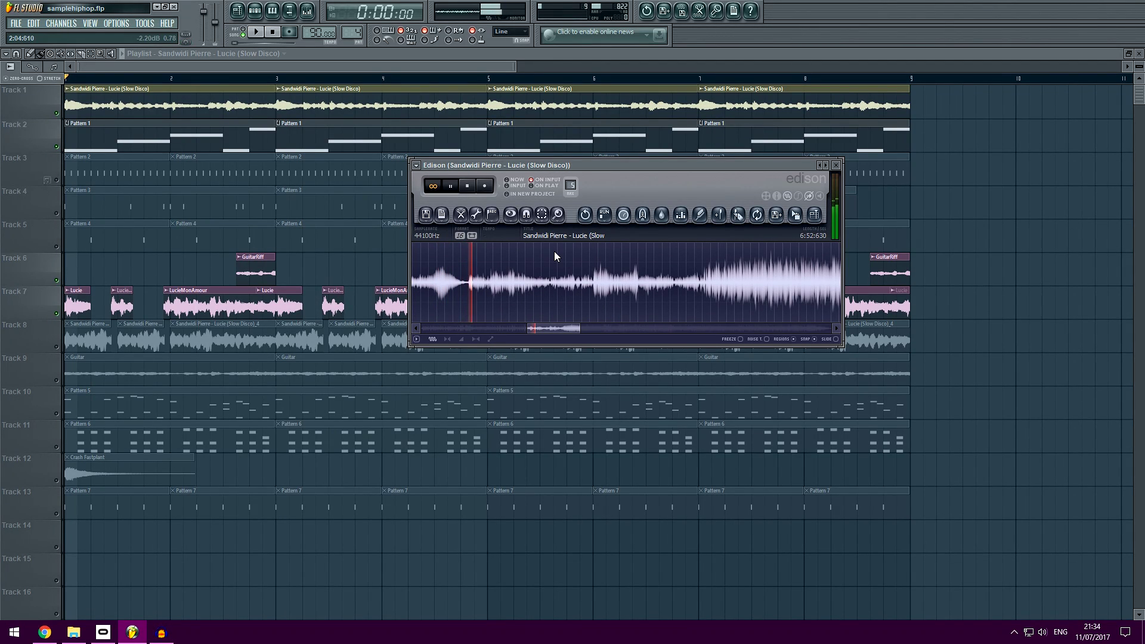
pyautogui.scroll(2, 787, 278)
pyautogui.scroll(-1, 453, 278)
pyautogui.scroll(1, 639, 286)
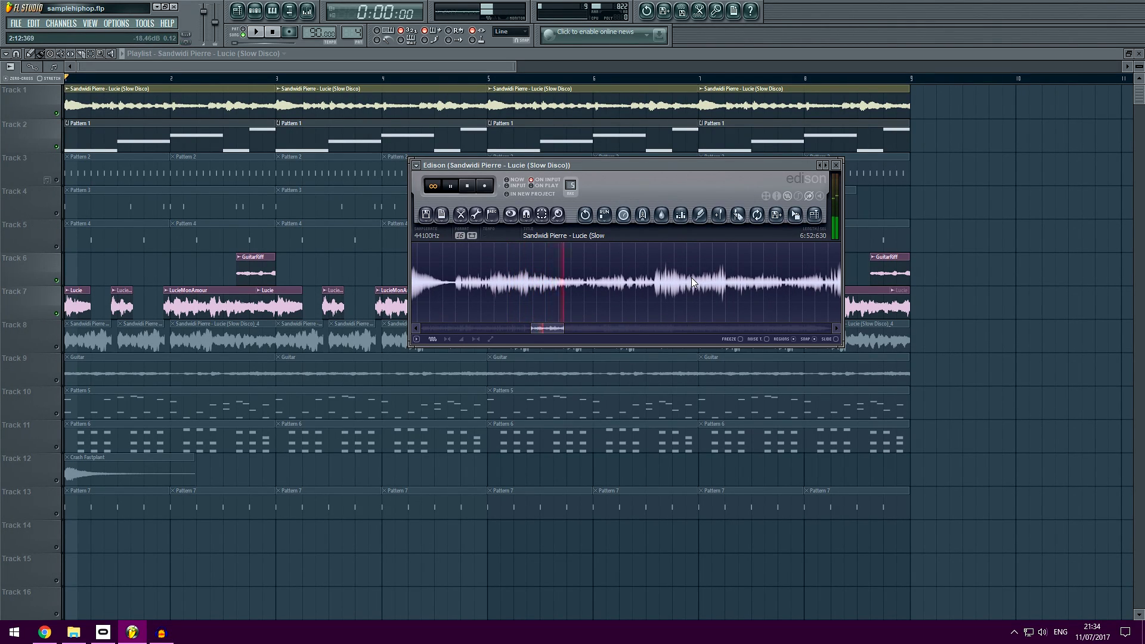
# Step: Stop playback, close the sample window, and solo Track 8's chopped clips
pyautogui.press('space')
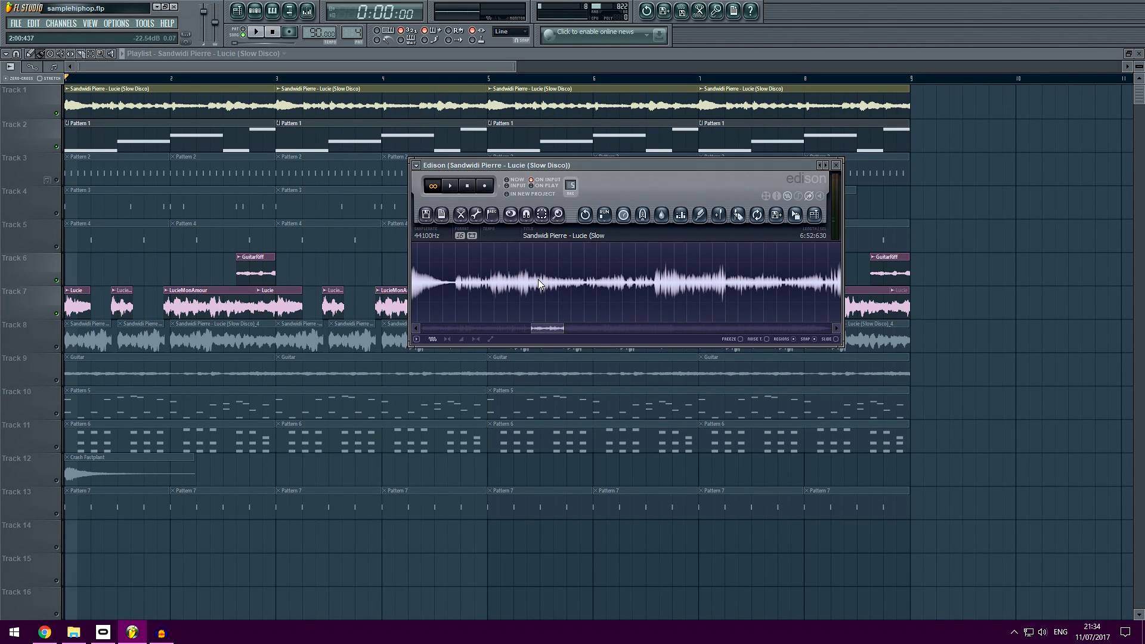
pyautogui.click(191, 298)
pyautogui.rightClick(57, 348)
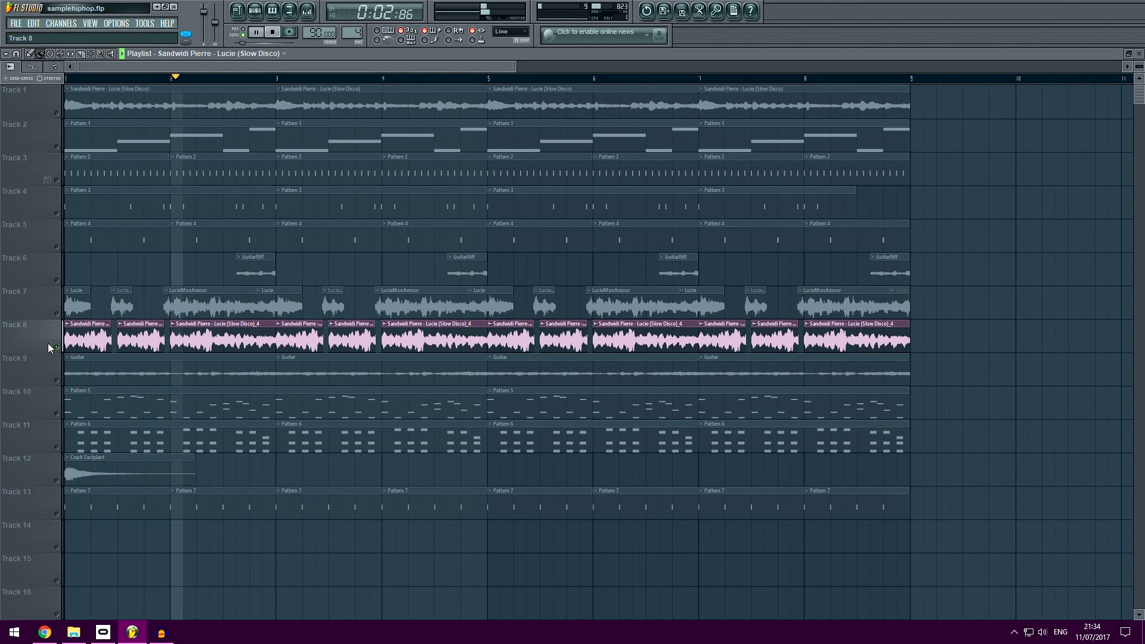
# Step: Unmute Tracks 7, 6, 2 and 1 with Track 8, play the song, then open the sample in Edison
pyautogui.press('space')
pyautogui.click(57, 314)
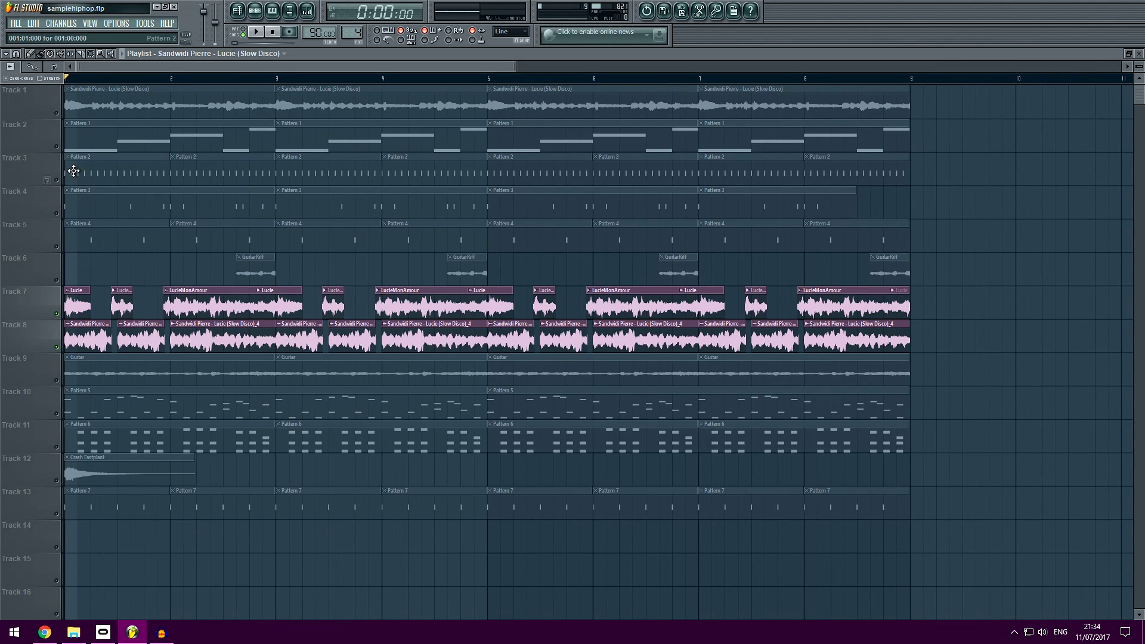
pyautogui.click(57, 280)
pyautogui.click(57, 147)
pyautogui.click(56, 114)
pyautogui.press('space')
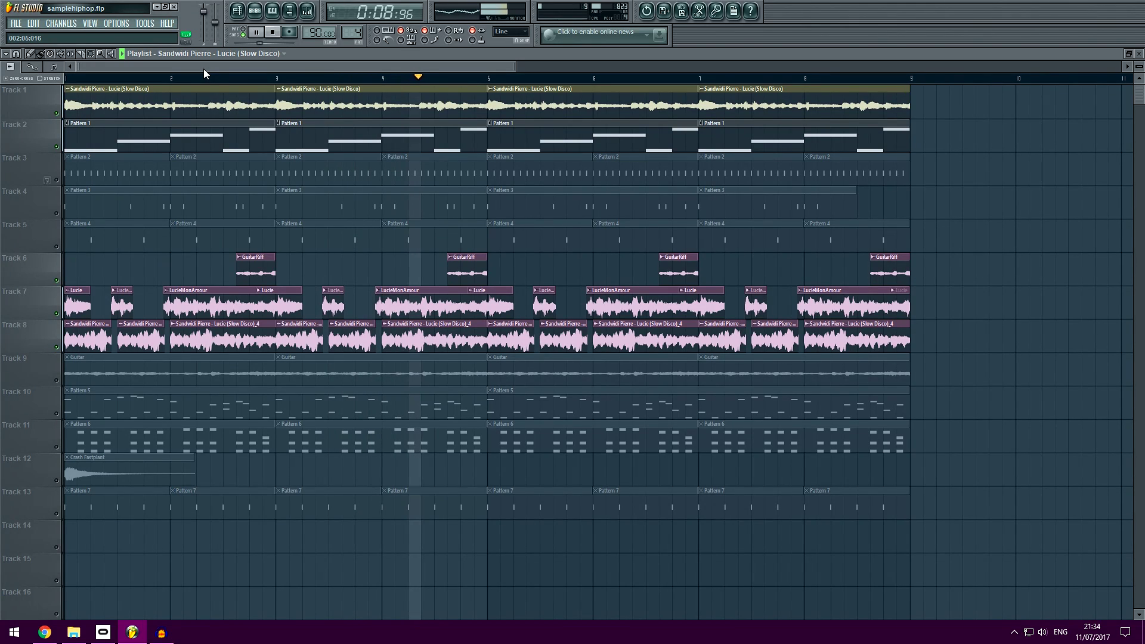
pyautogui.press('space')
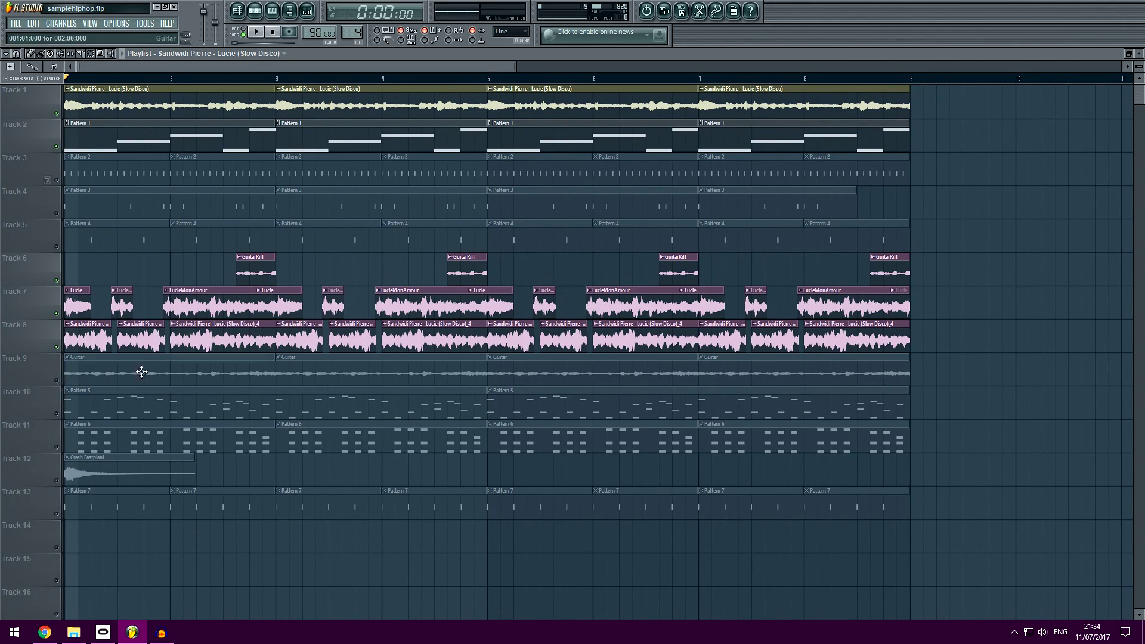
pyautogui.hotkey('ctrl', 'e')
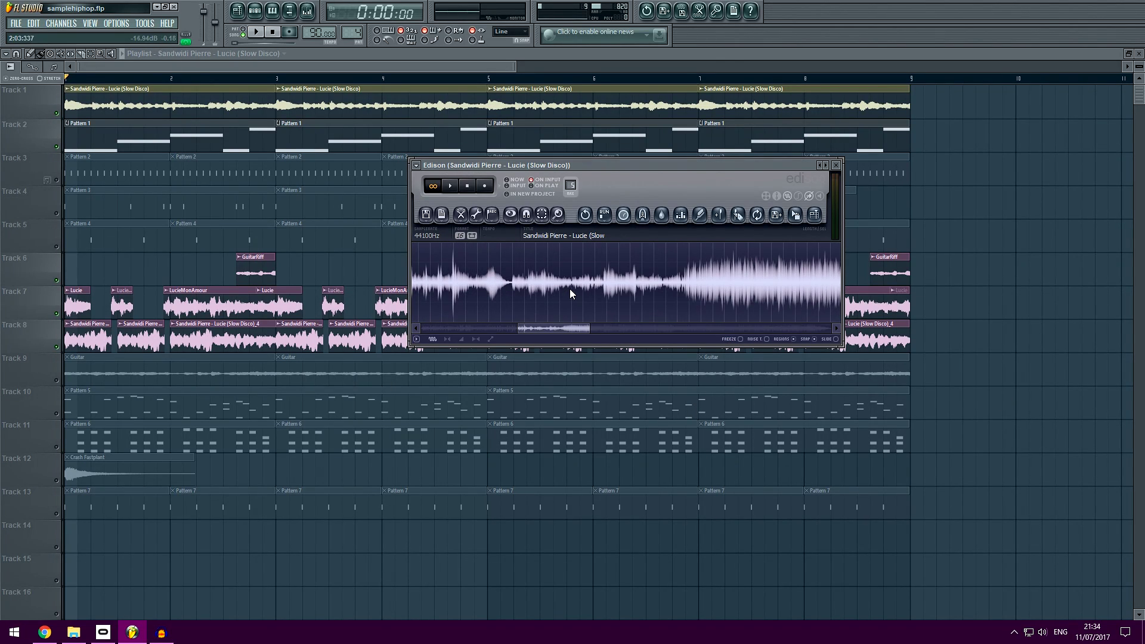
# Step: Play the Lucie sample in Edison from a chosen point, zoom the waveform, then close Edison
pyautogui.click(590, 285)
pyautogui.press('space')
pyautogui.click(535, 275)
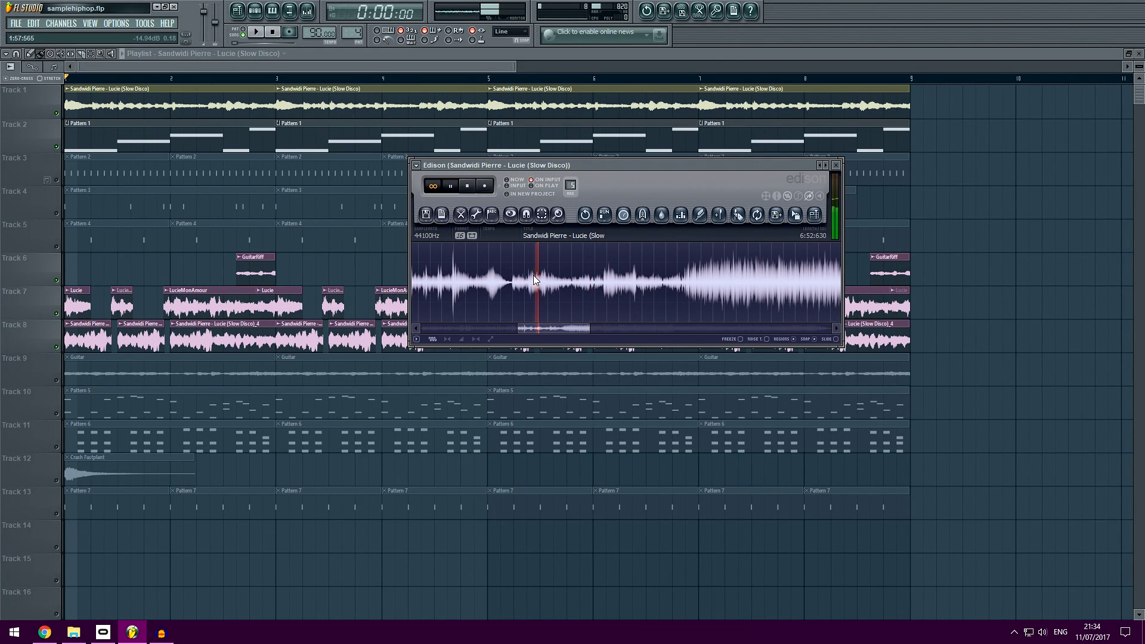
pyautogui.scroll(-1, 608, 302)
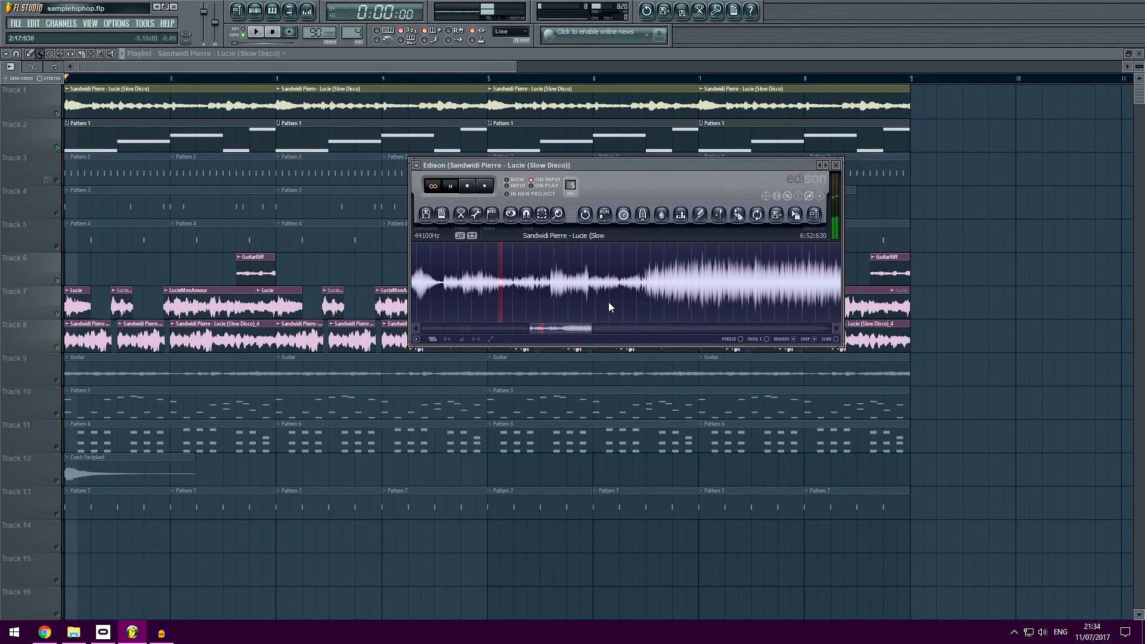
pyautogui.scroll(2, 545, 300)
pyautogui.scroll(2, 560, 304)
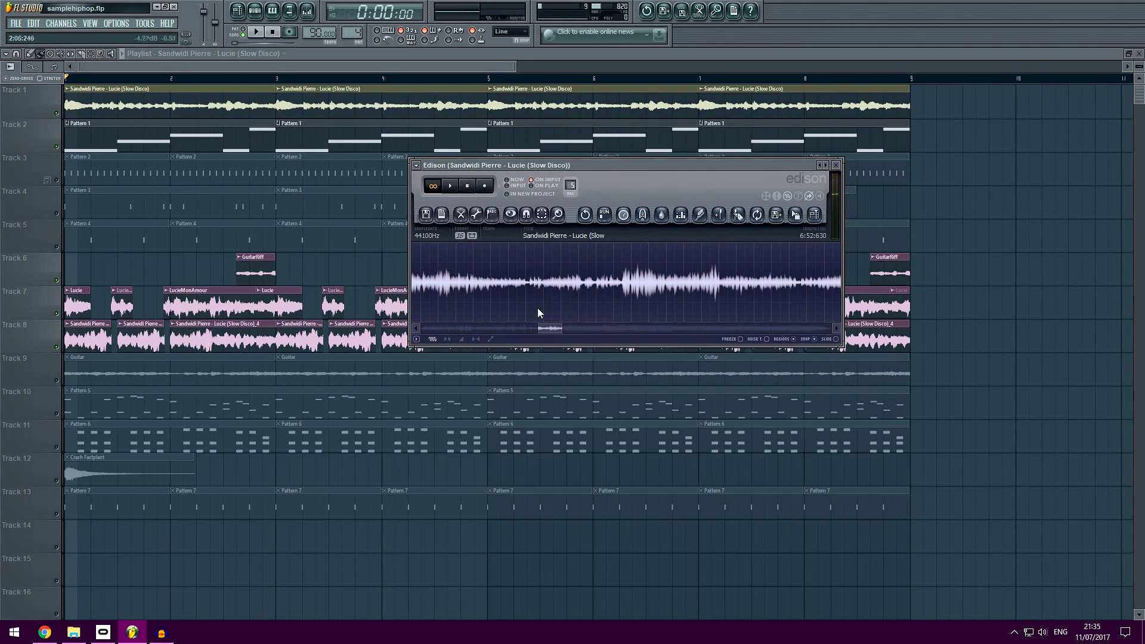
pyautogui.click(2, 341)
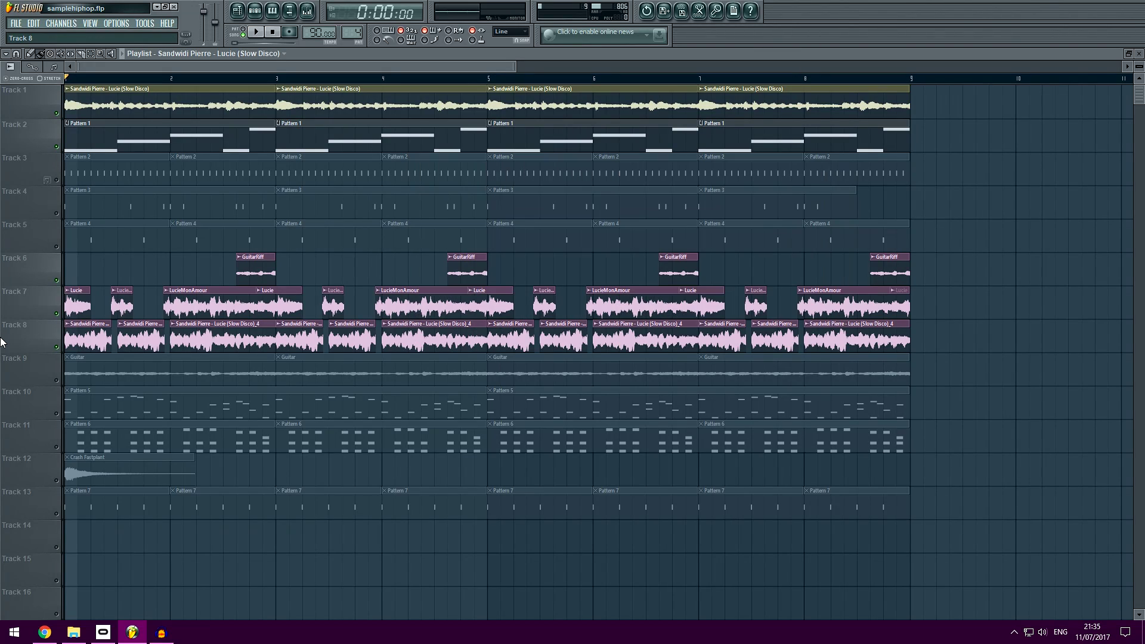
# Step: Solo Track 9, check the Guitar channel's sample settings in the Channel Rack, then play it
pyautogui.rightClick(57, 381)
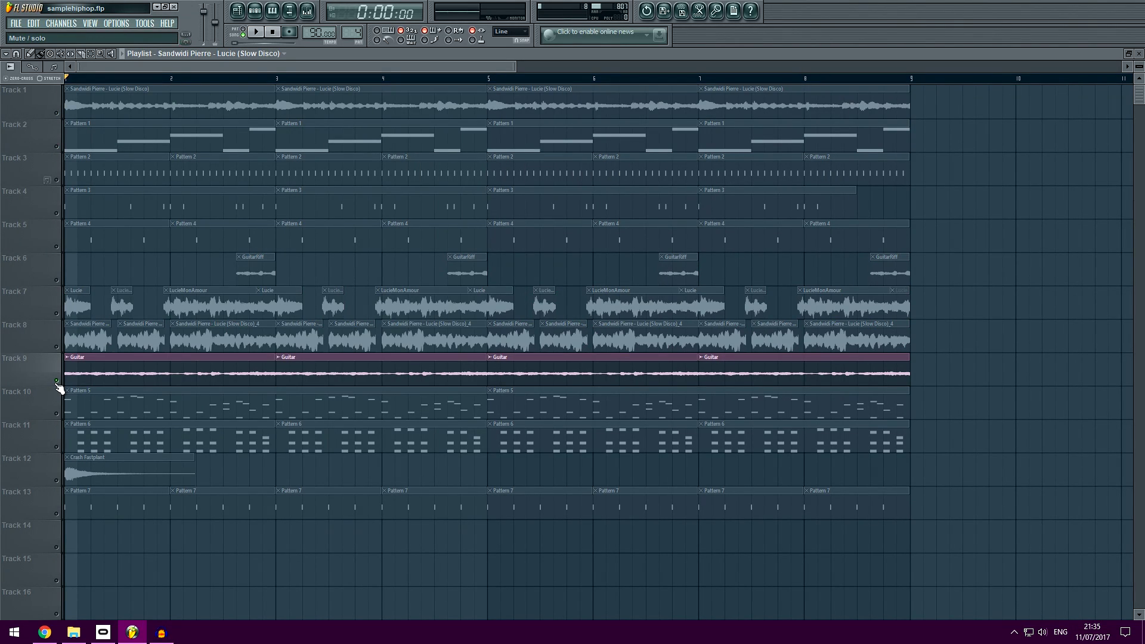
pyautogui.click(255, 11)
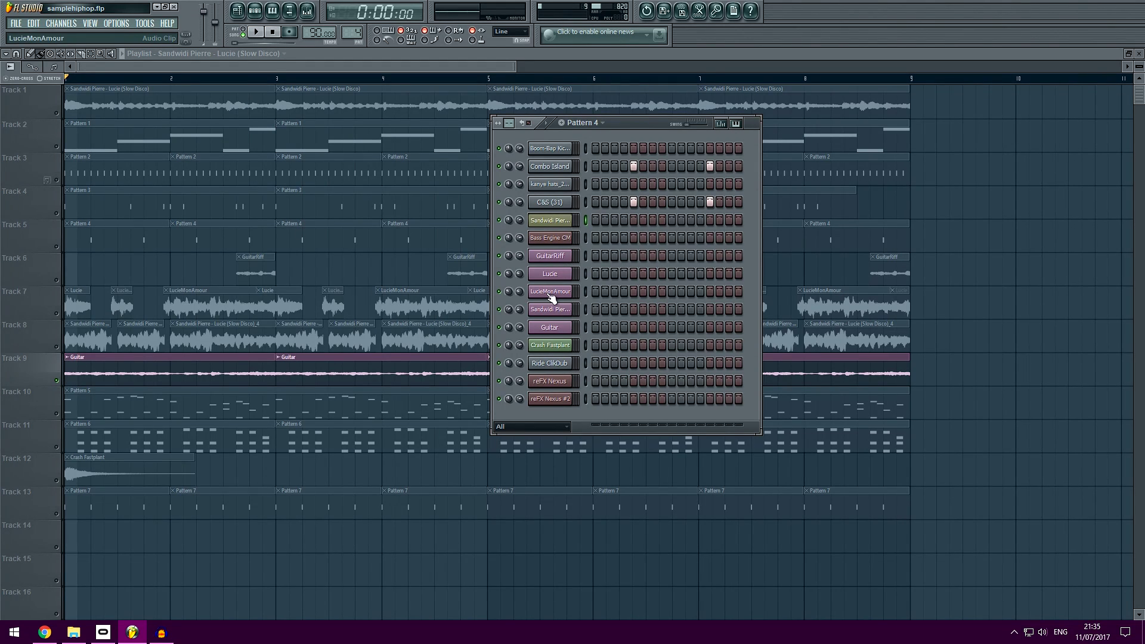
pyautogui.click(552, 328)
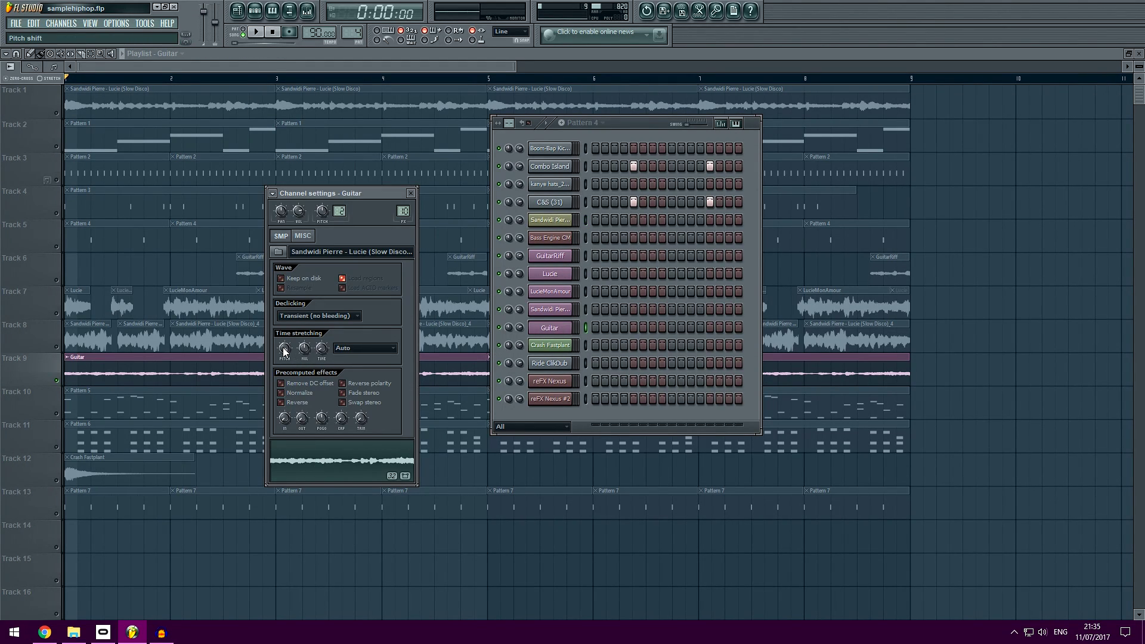
pyautogui.click(7, 358)
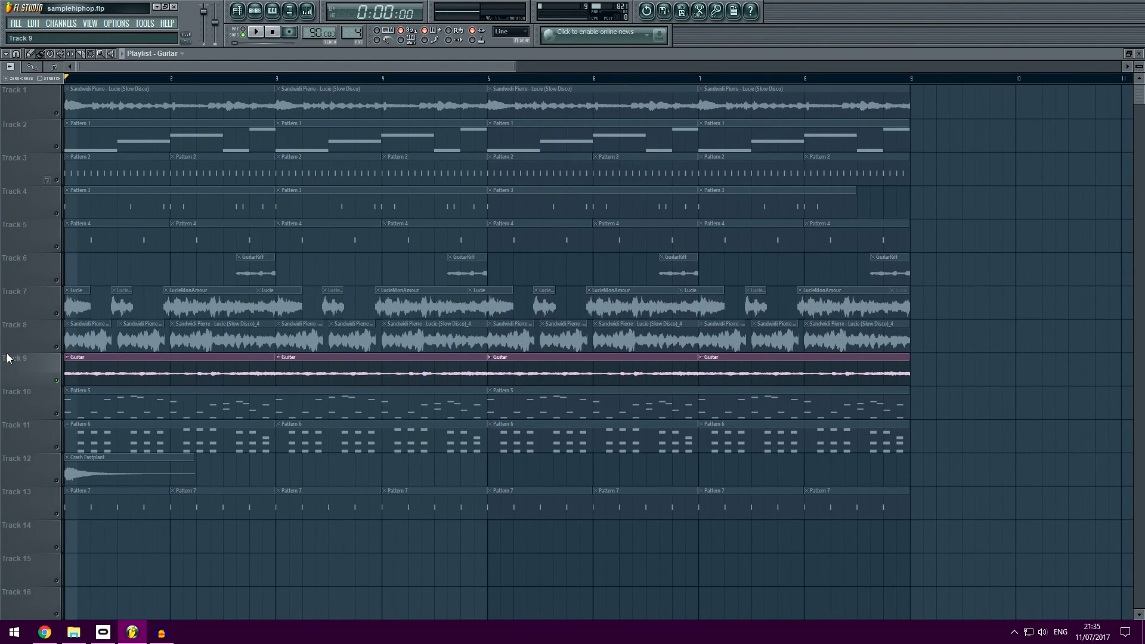
pyautogui.press('space')
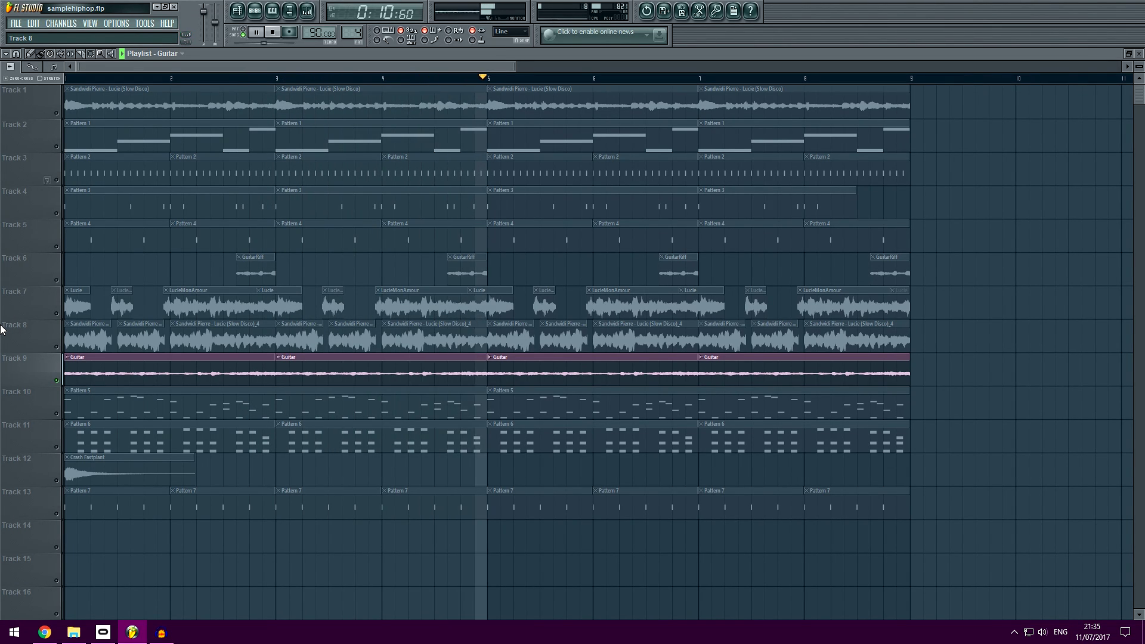
# Step: Re-enable Tracks 1–8 alongside the Guitar track and play them all together
pyautogui.press('space')
pyautogui.moveTo(58, 353); pyautogui.dragTo(57, 110)
pyautogui.press('space')
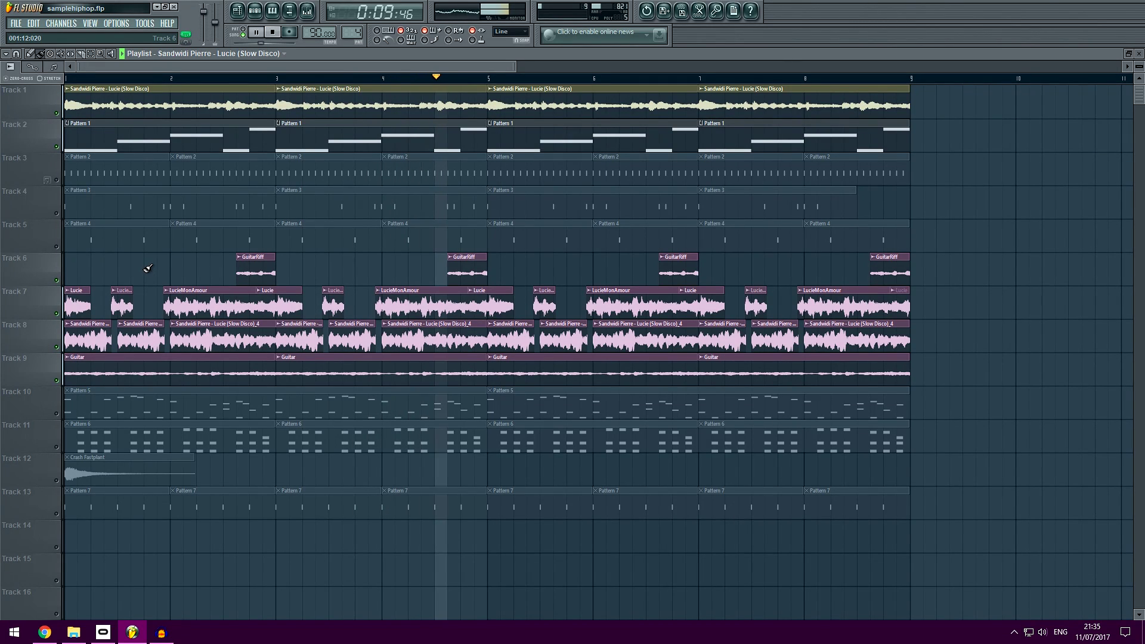
pyautogui.press('space')
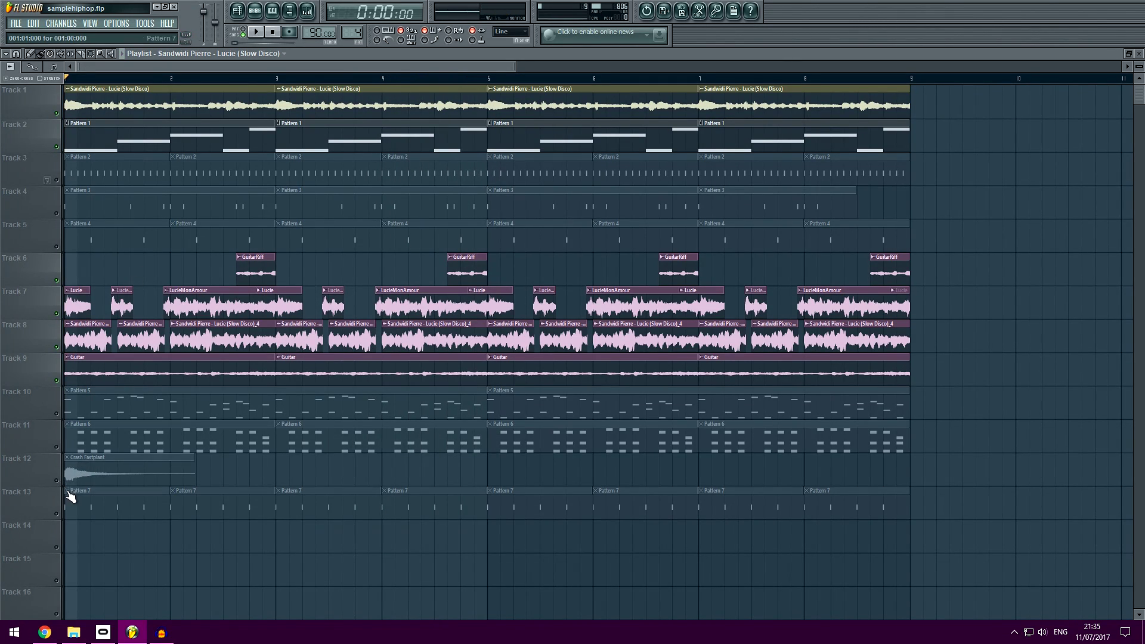
pyautogui.scroll(3, 197, 89)
# Step: Solo Track 10 and review its Pattern 5 notes and the Nexus PN Cimbalon 1 preset
pyautogui.rightClick(57, 416)
pyautogui.doubleClick(78, 401)
pyautogui.click(255, 10)
pyautogui.click(549, 382)
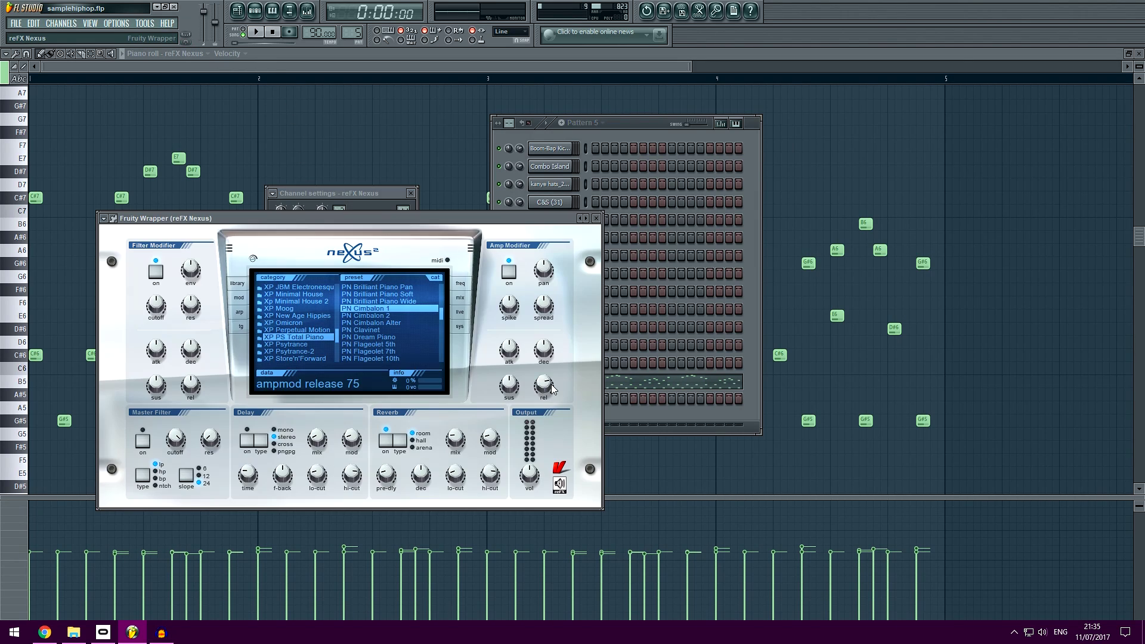
# Step: Back in the Playlist, play the soloed Nexus keys track on its own
pyautogui.click(237, 10)
pyautogui.press('space')
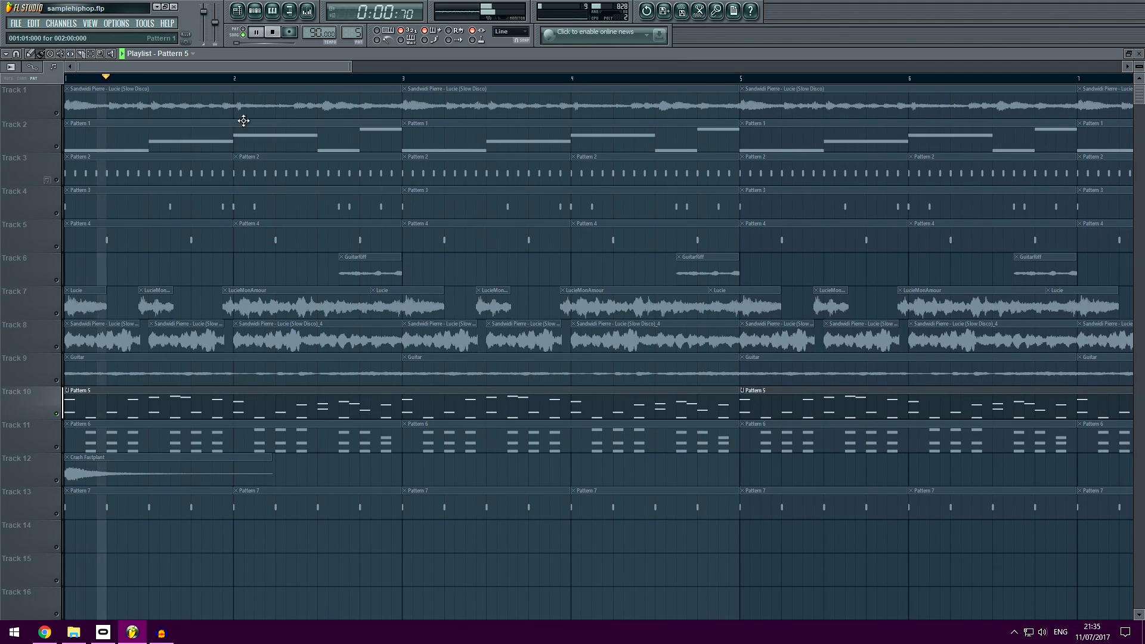
pyautogui.scroll(-3, 266, 89)
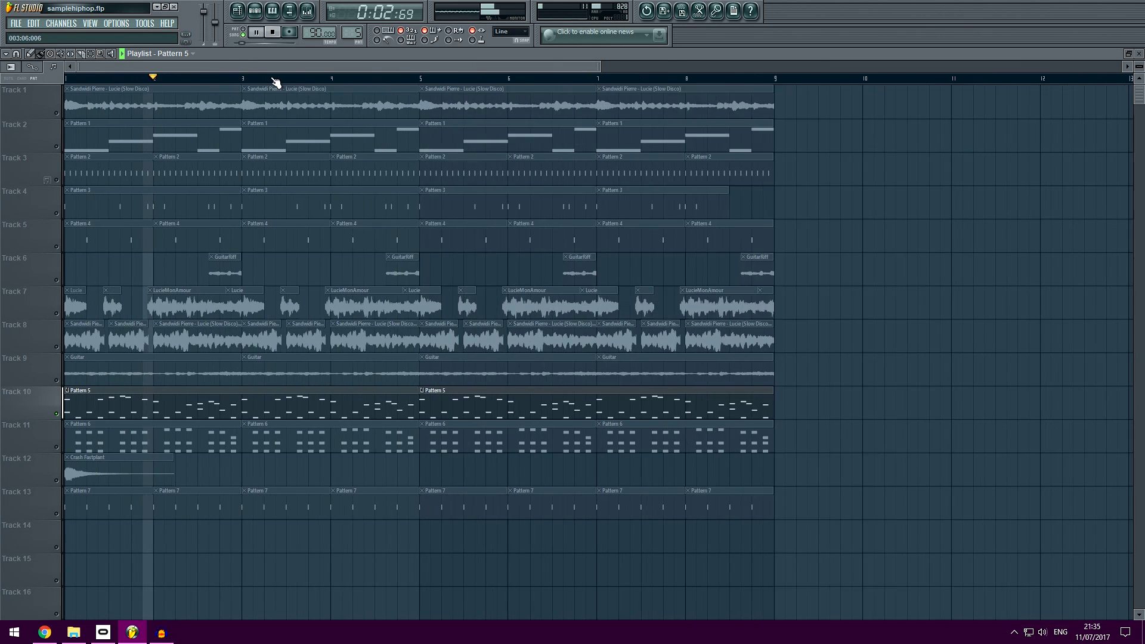
pyautogui.scroll(2, 276, 82)
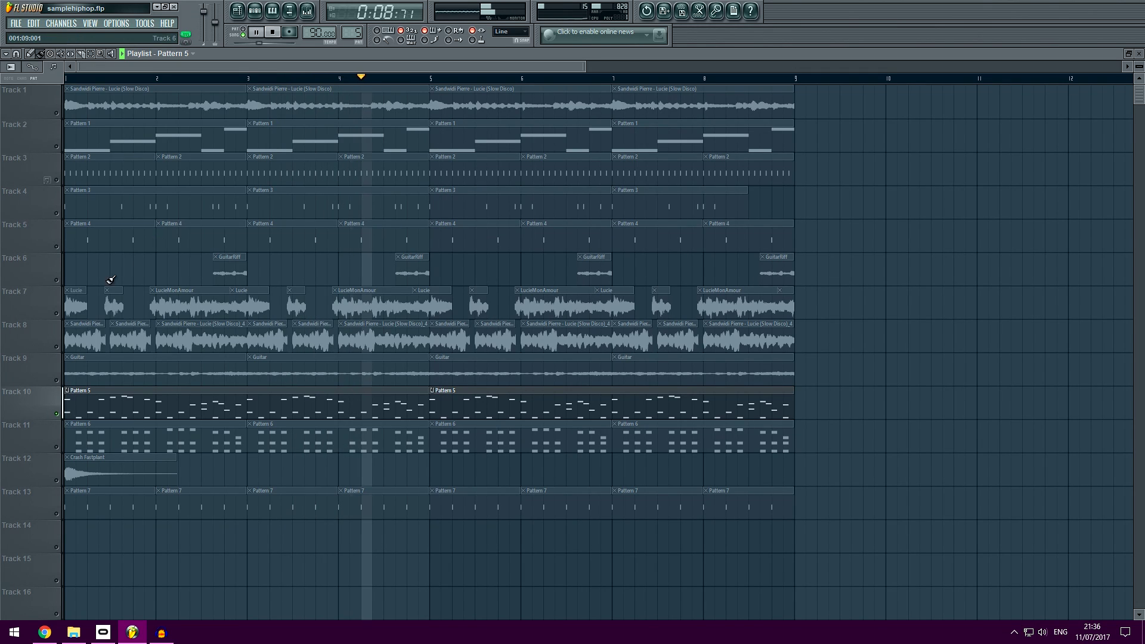
# Step: Stop playback and switch Tracks 9, 8, 7, 6, 2 and 1 back on
pyautogui.press('space')
pyautogui.click(62, 383)
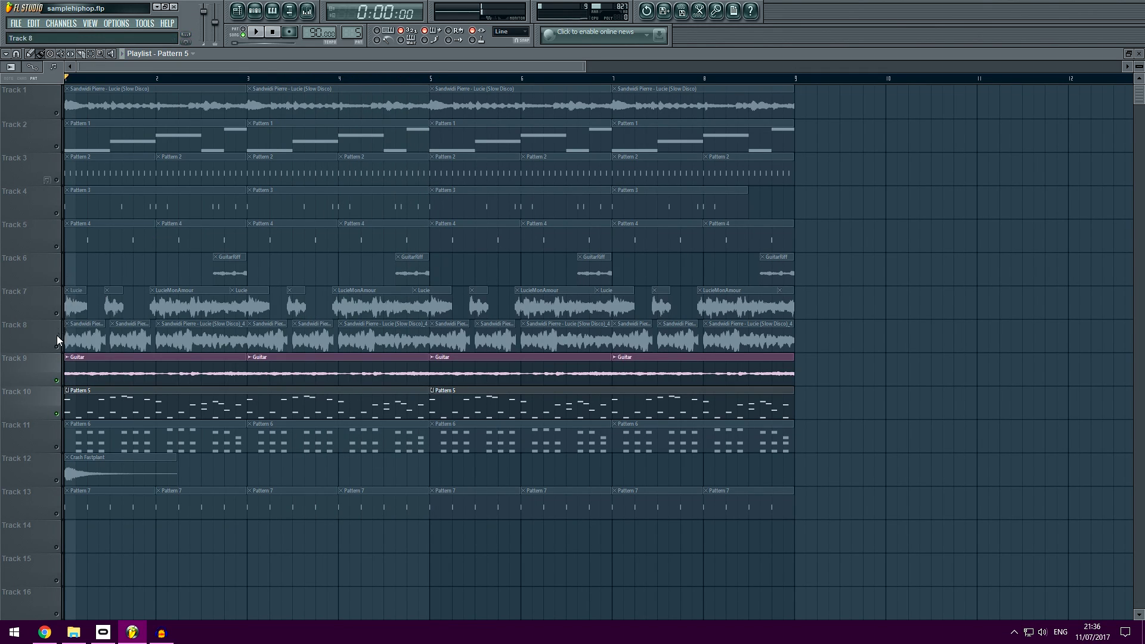
pyautogui.moveTo(58, 341); pyautogui.dragTo(62, 282)
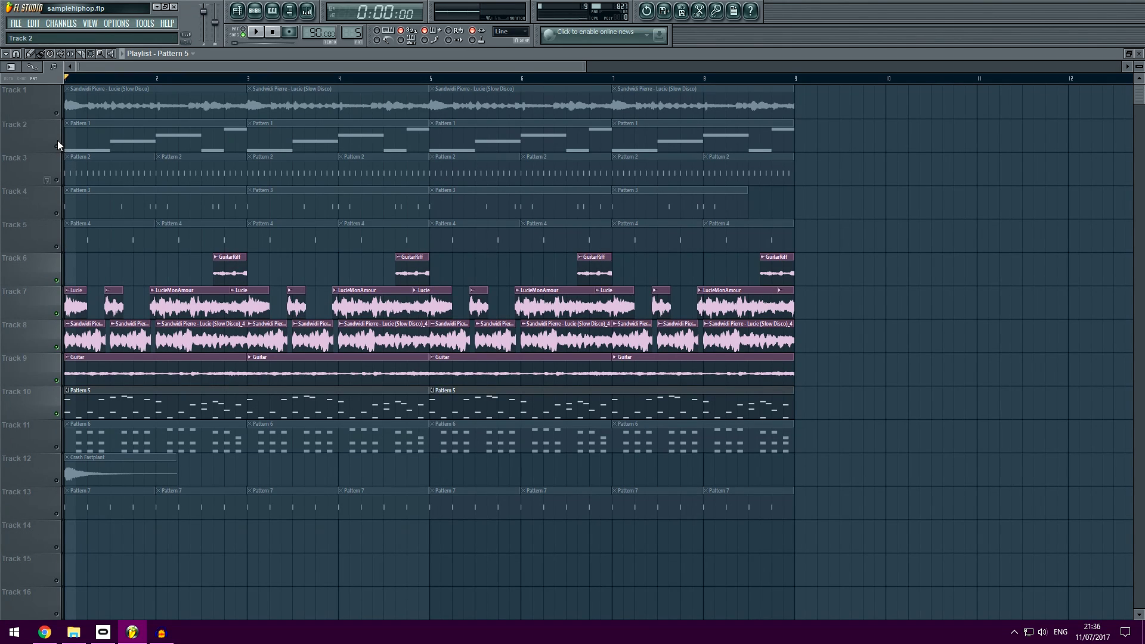
pyautogui.moveTo(62, 144); pyautogui.dragTo(58, 112)
# Step: Play the combined tracks, then replay the arrangement and stop it at the start
pyautogui.press('space')
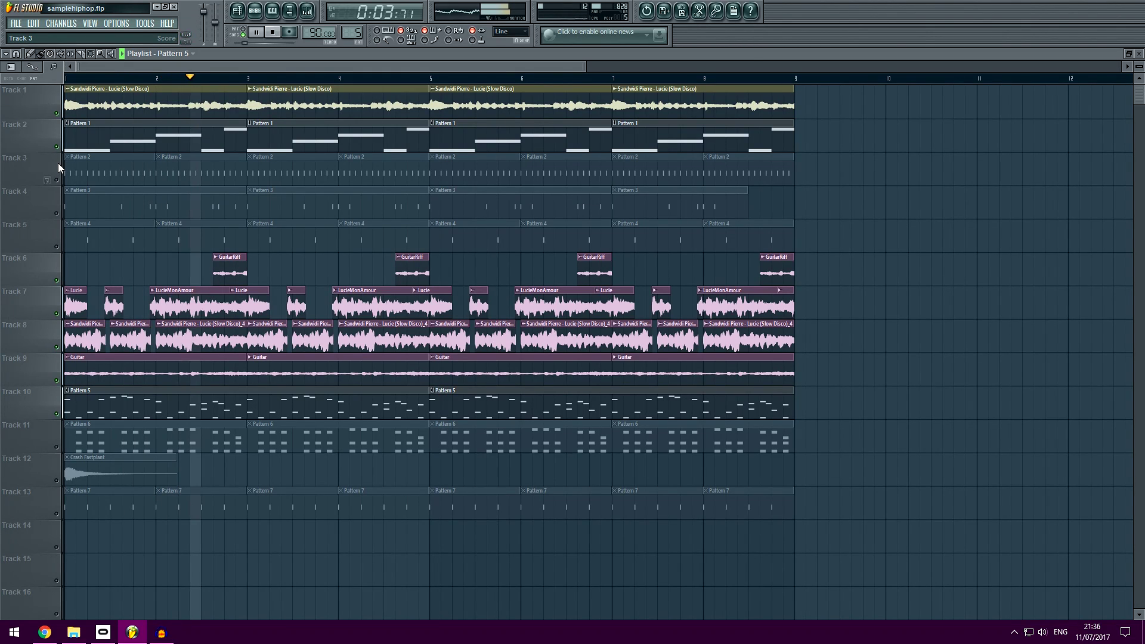
pyautogui.press('space')
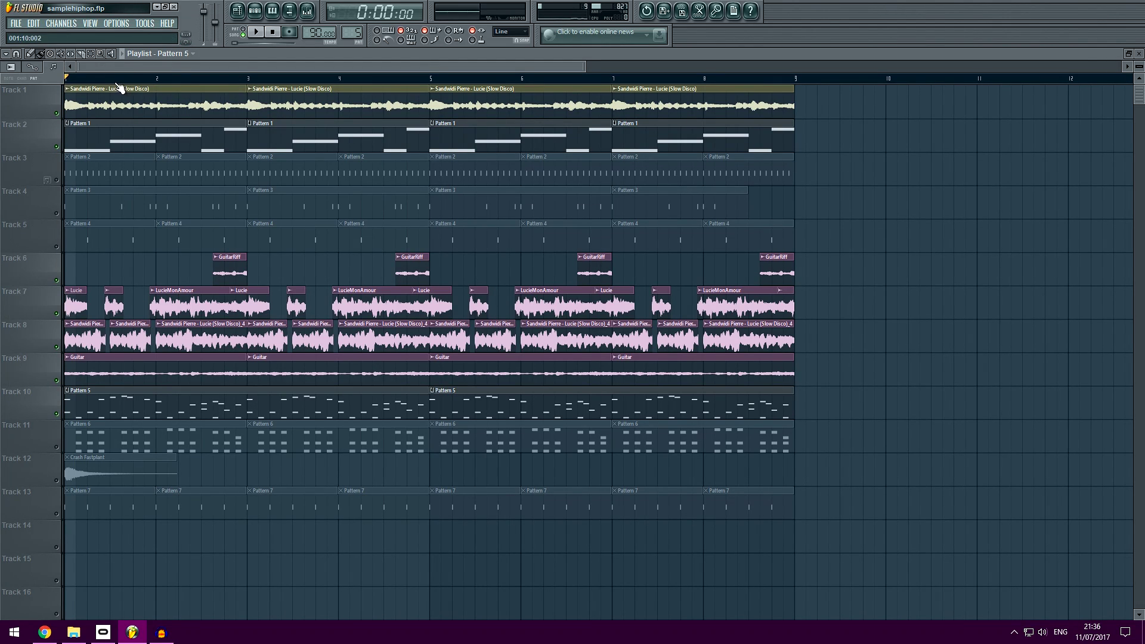
pyautogui.scroll(2, 137, 67)
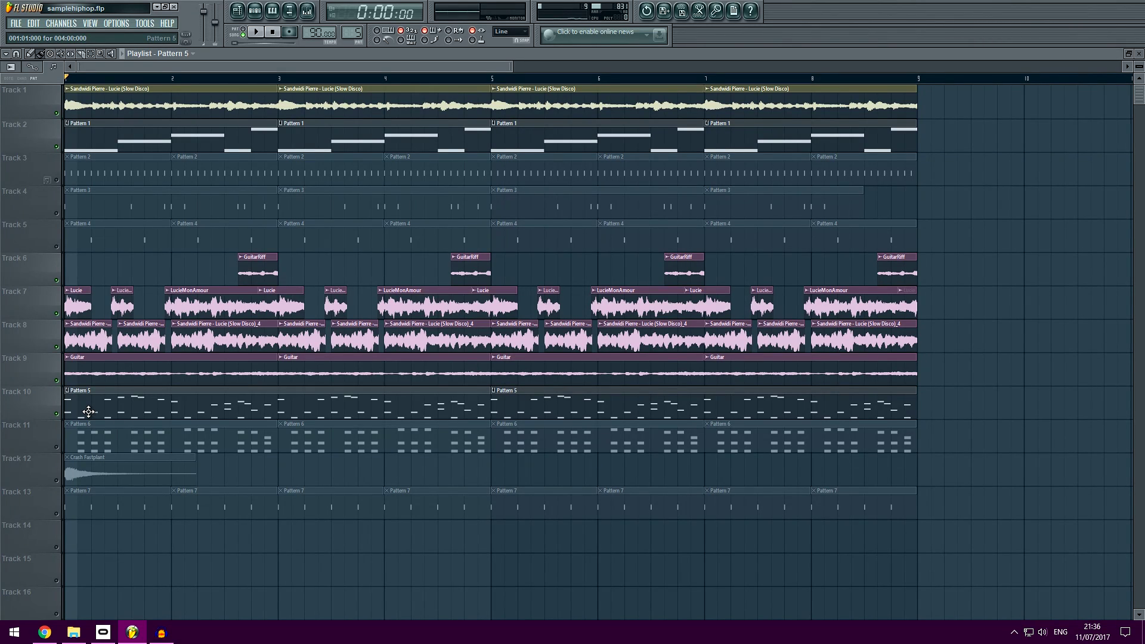
pyautogui.press('space')
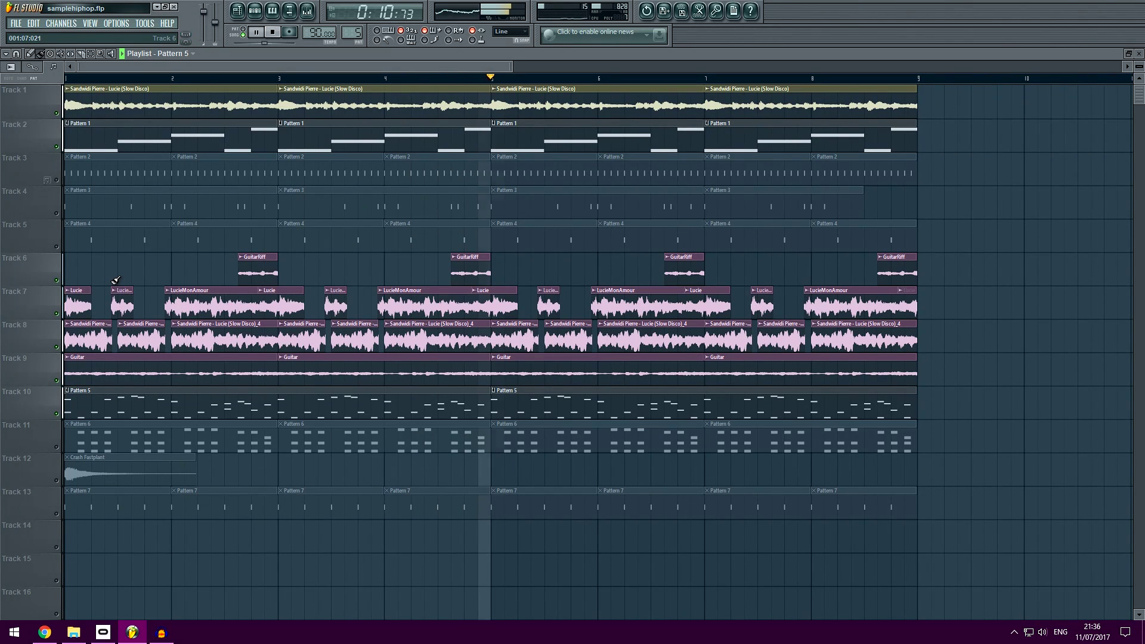
pyautogui.press('space')
# Step: Unmute Track 11 and review Pattern 6's notes and the reFX Nexus #2 instrument
pyautogui.click(58, 447)
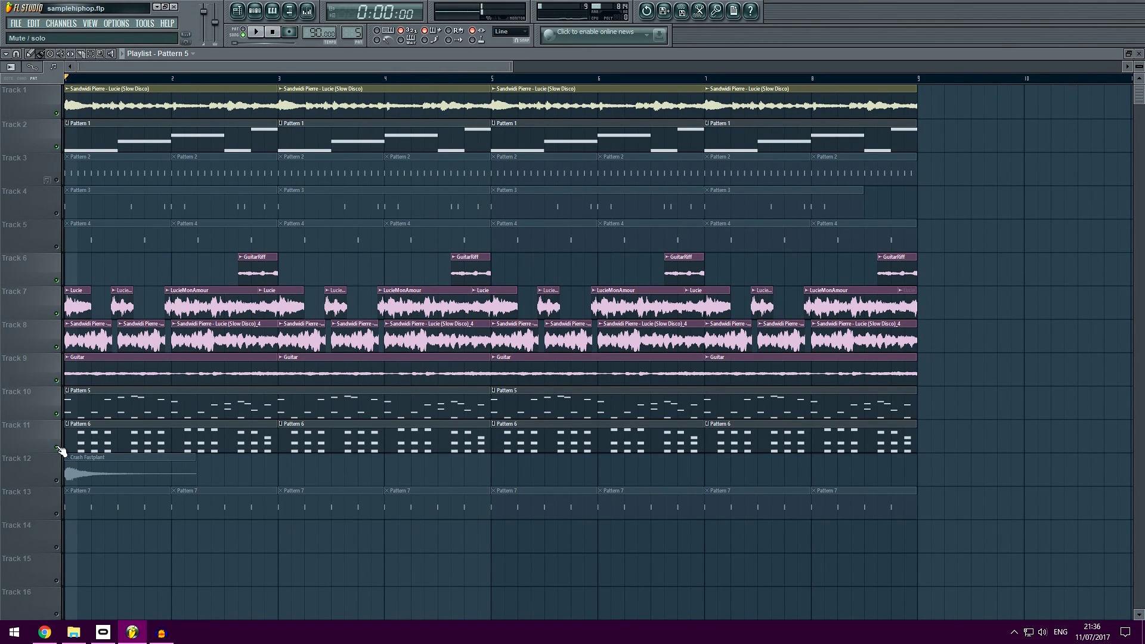
pyautogui.doubleClick(114, 444)
pyautogui.click(255, 10)
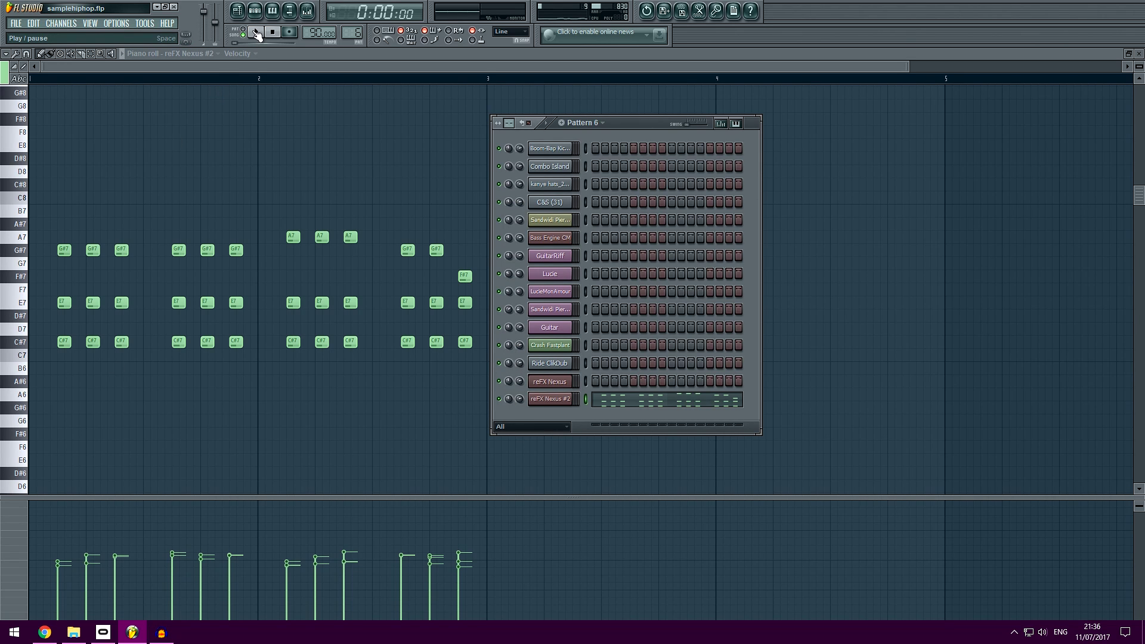
pyautogui.click(237, 11)
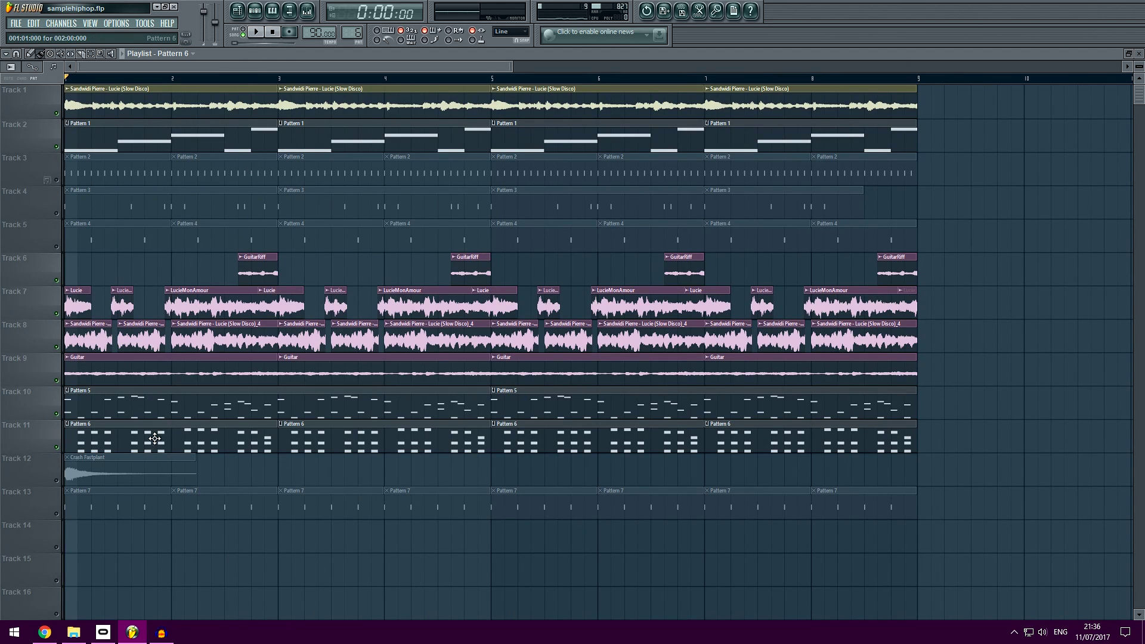
pyautogui.doubleClick(153, 444)
pyautogui.click(255, 10)
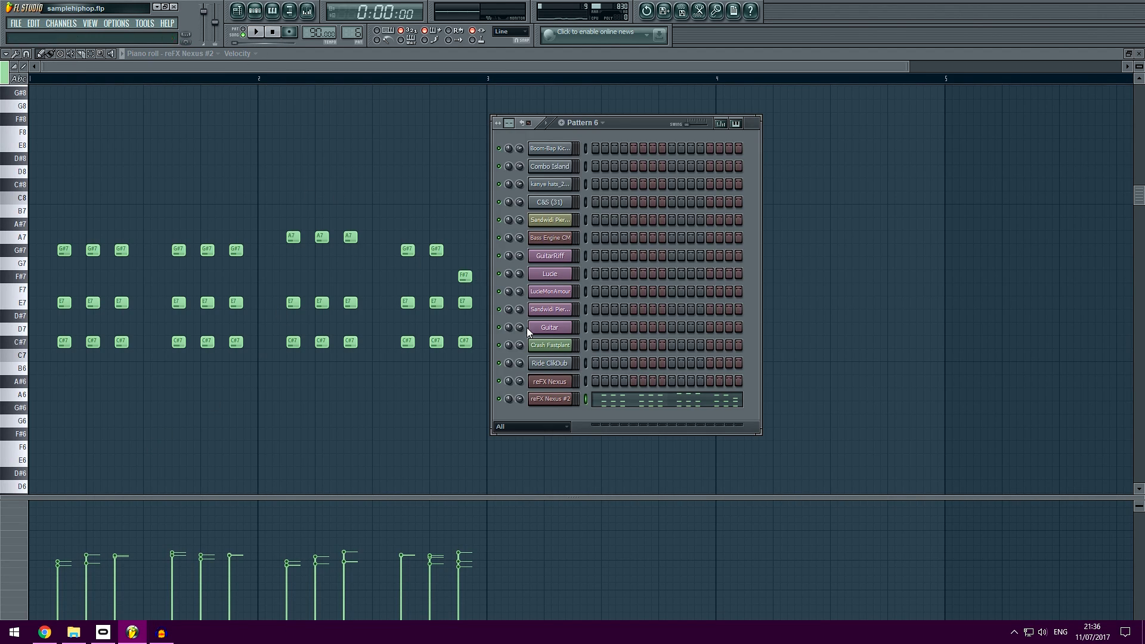
pyautogui.click(548, 399)
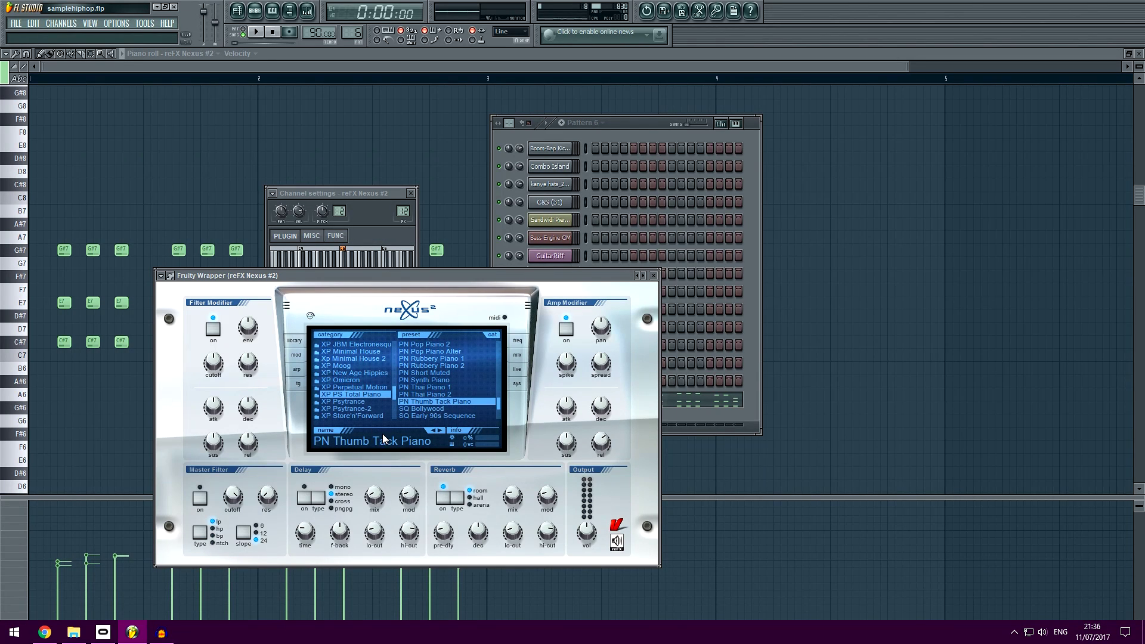
pyautogui.click(238, 10)
# Step: Solo Track 11 and play only the Pattern 6 Nexus keys part
pyautogui.rightClick(60, 418)
pyautogui.click(60, 452)
pyautogui.press('space')
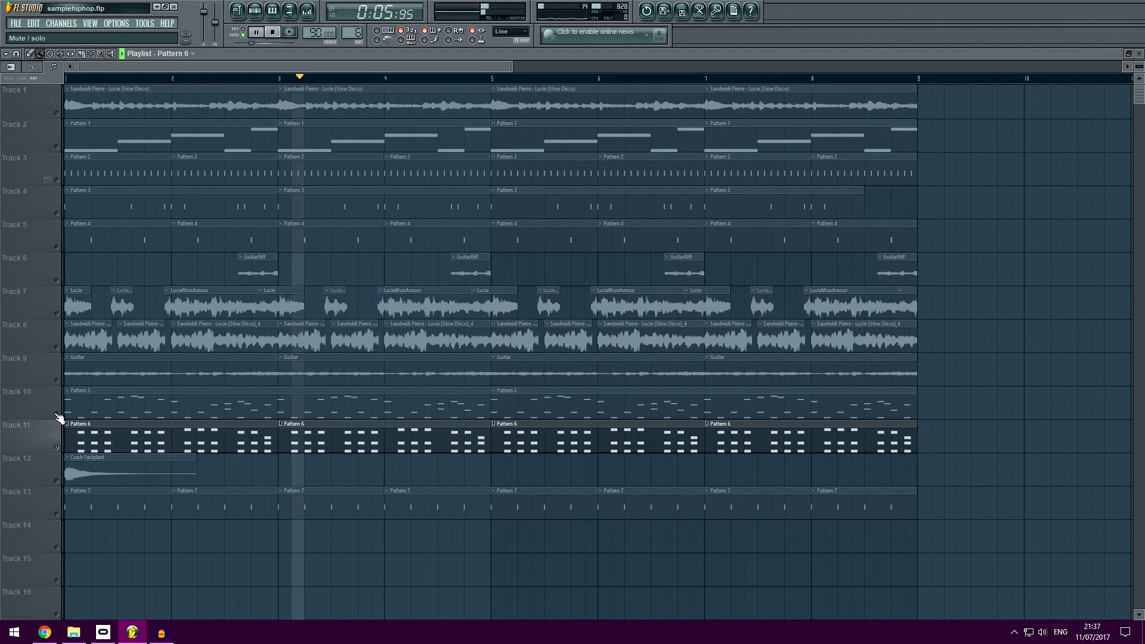
# Step: Stop playback, unmute Tracks 10, 9, 8, 7, 2 and 1, and play the arrangement
pyautogui.press('space')
pyautogui.click(57, 413)
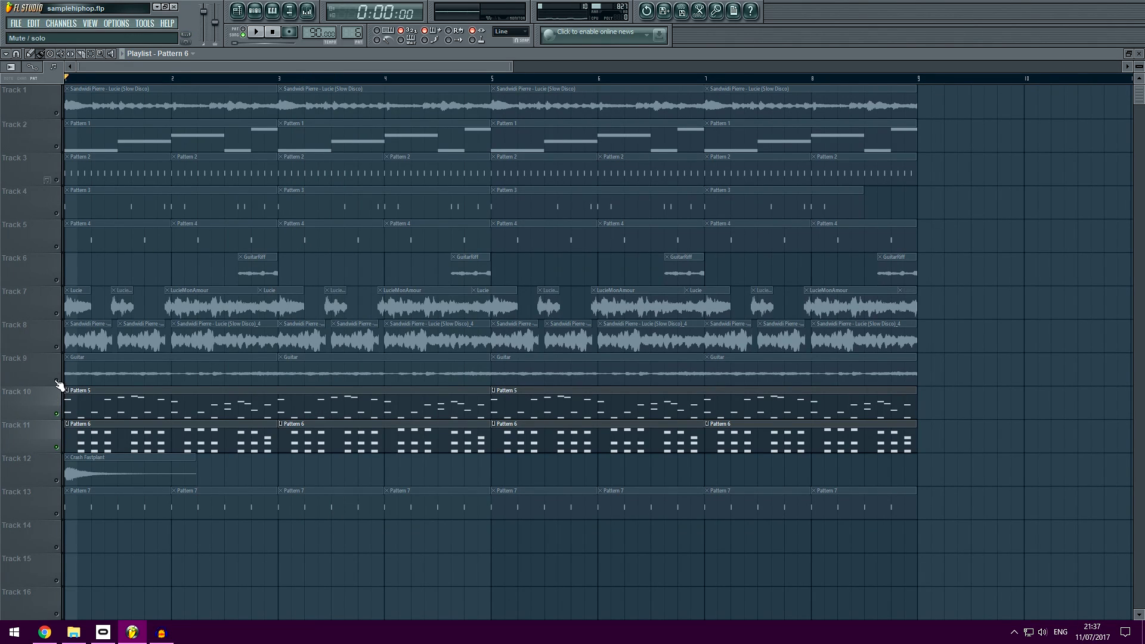
pyautogui.moveTo(59, 384); pyautogui.dragTo(66, 321)
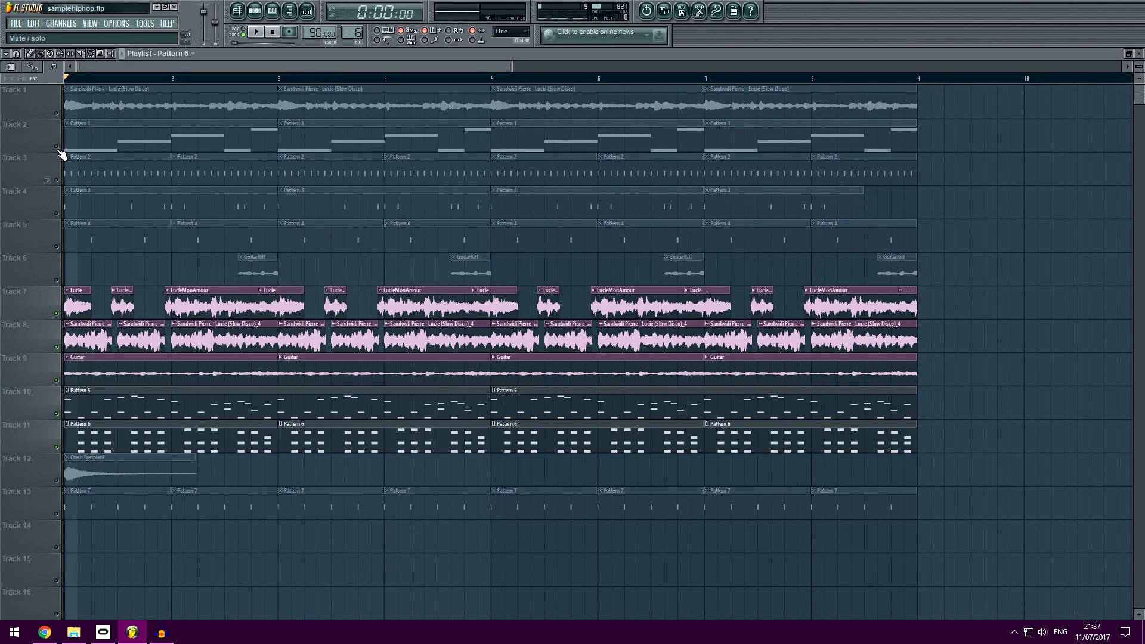
pyautogui.moveTo(62, 154); pyautogui.dragTo(67, 122)
pyautogui.press('space')
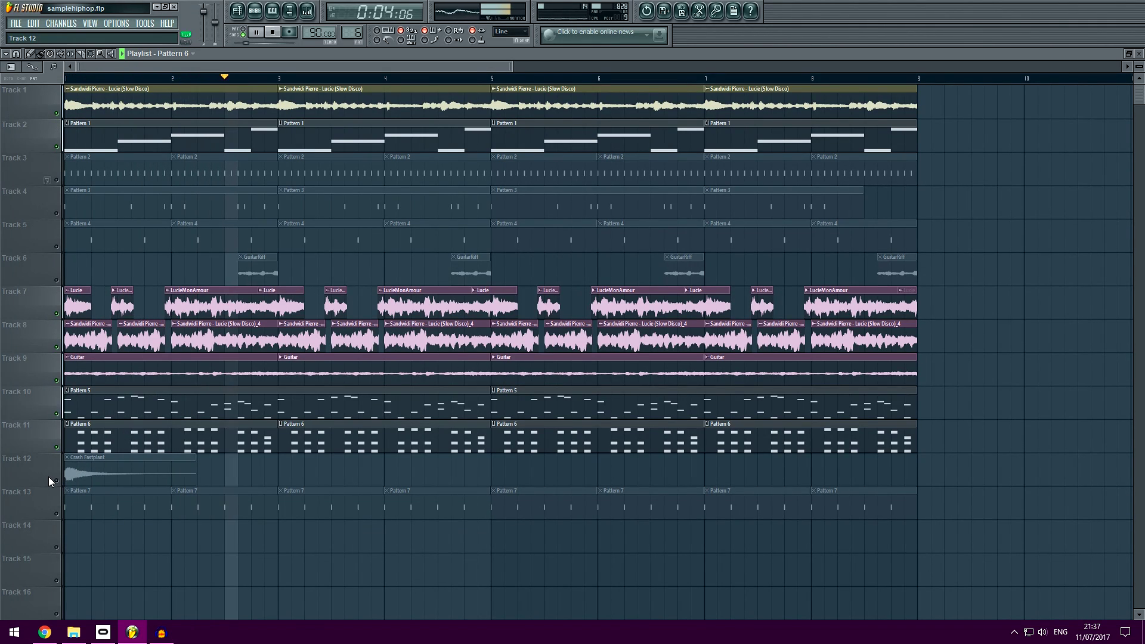
# Step: Unmute Track 6's GuitarRiff clips, stop playback, and switch on Track 12's Crash Fatplant
pyautogui.click(60, 281)
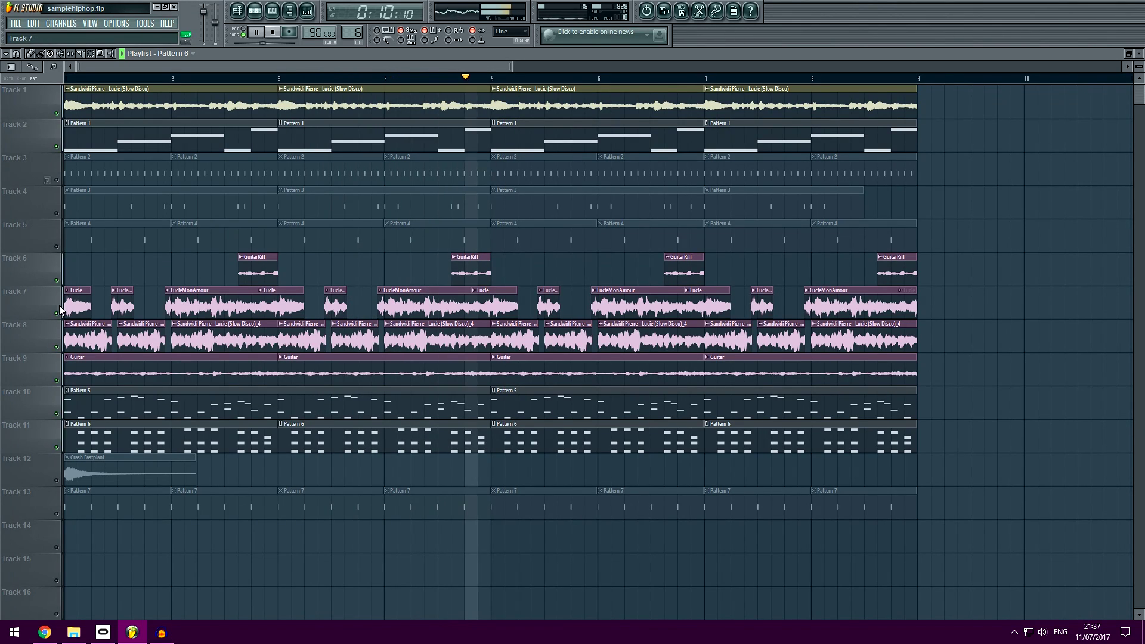
pyautogui.press('space')
pyautogui.click(58, 481)
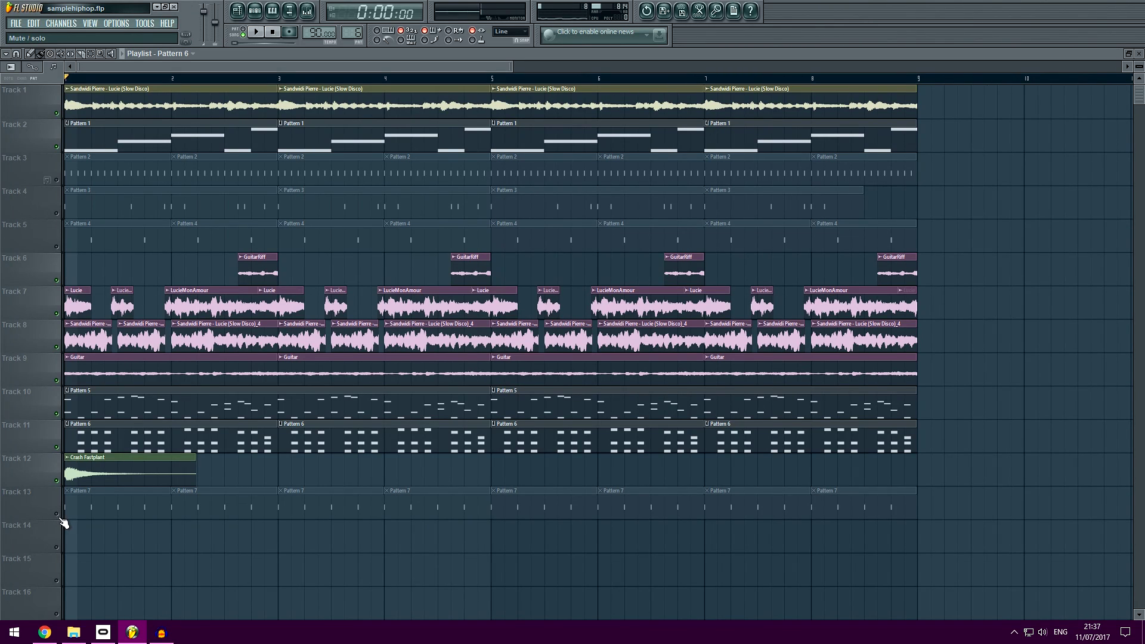
pyautogui.click(255, 10)
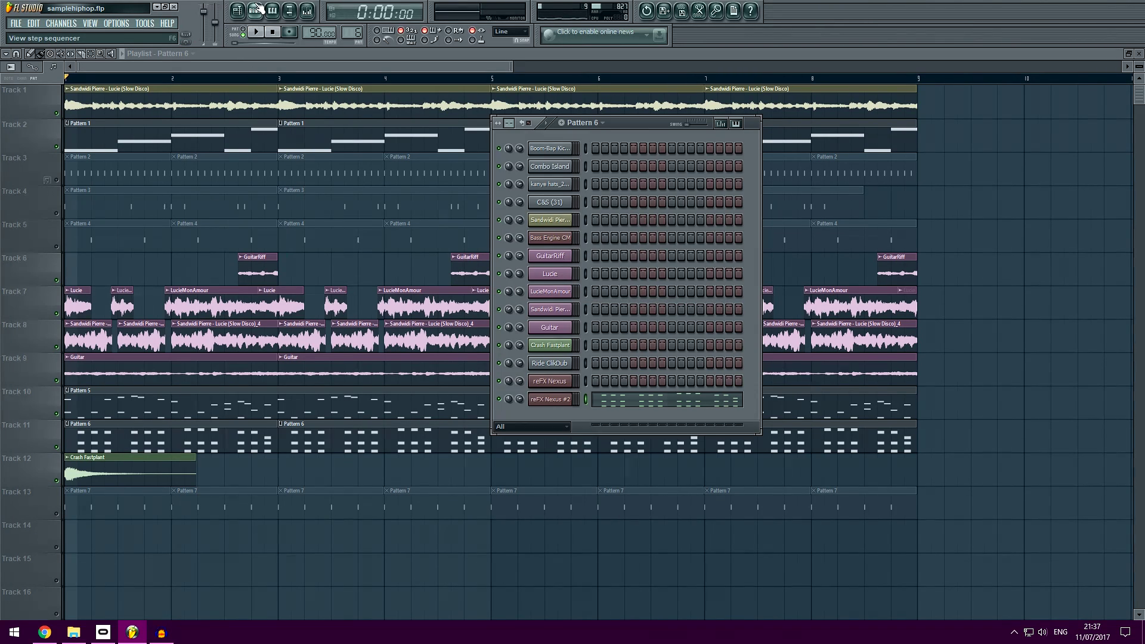
pyautogui.click(555, 189)
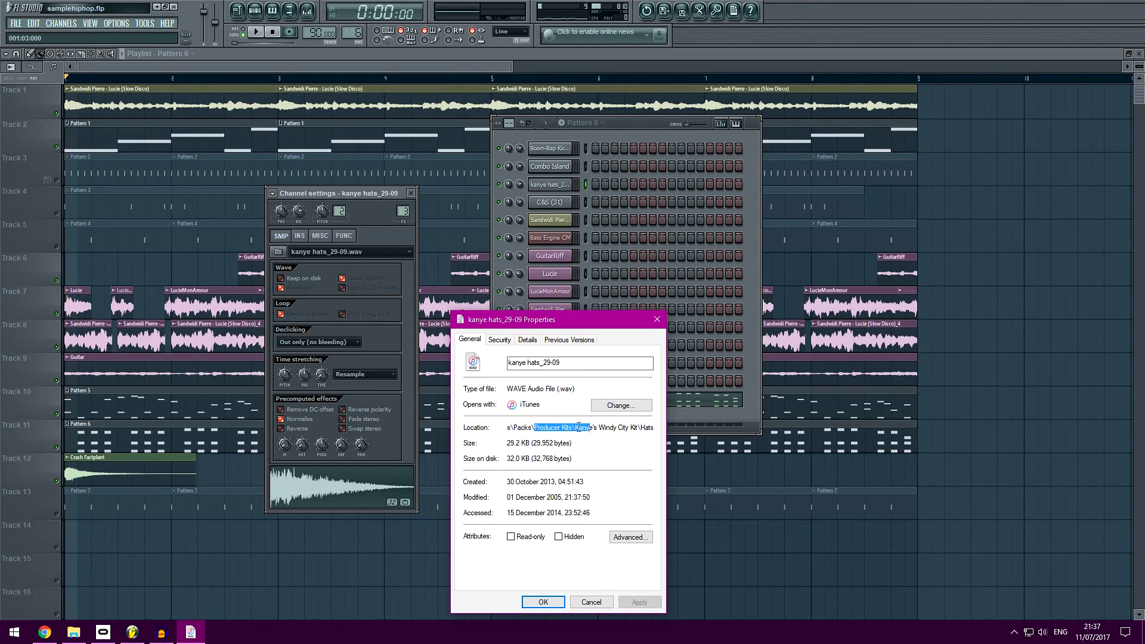
pyautogui.moveTo(571, 428); pyautogui.dragTo(607, 429)
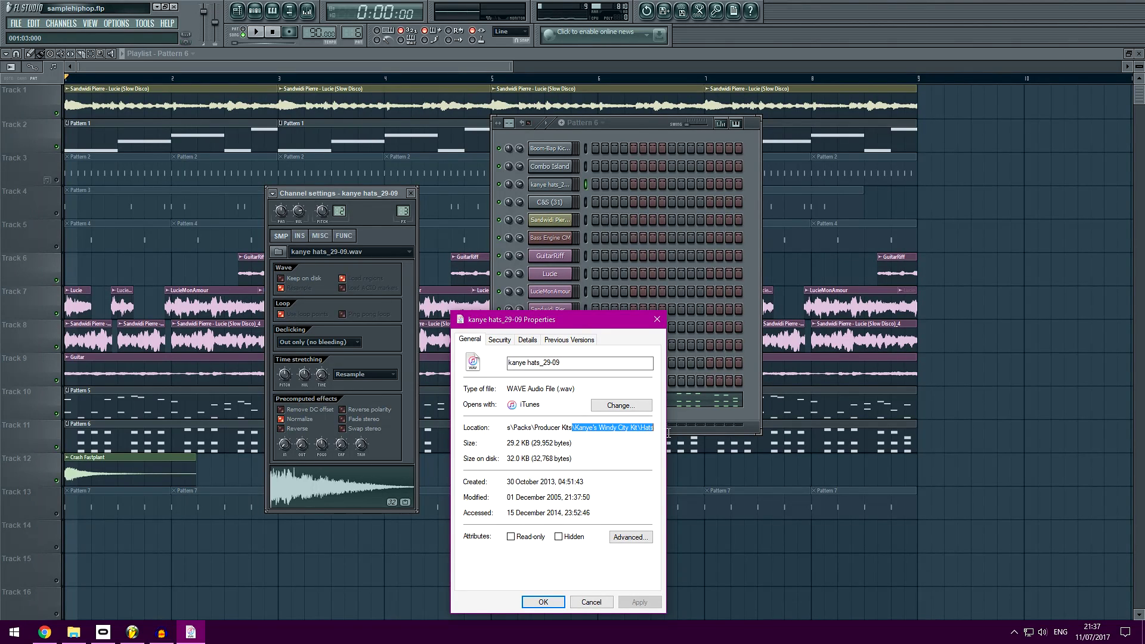
pyautogui.click(658, 315)
pyautogui.click(549, 148)
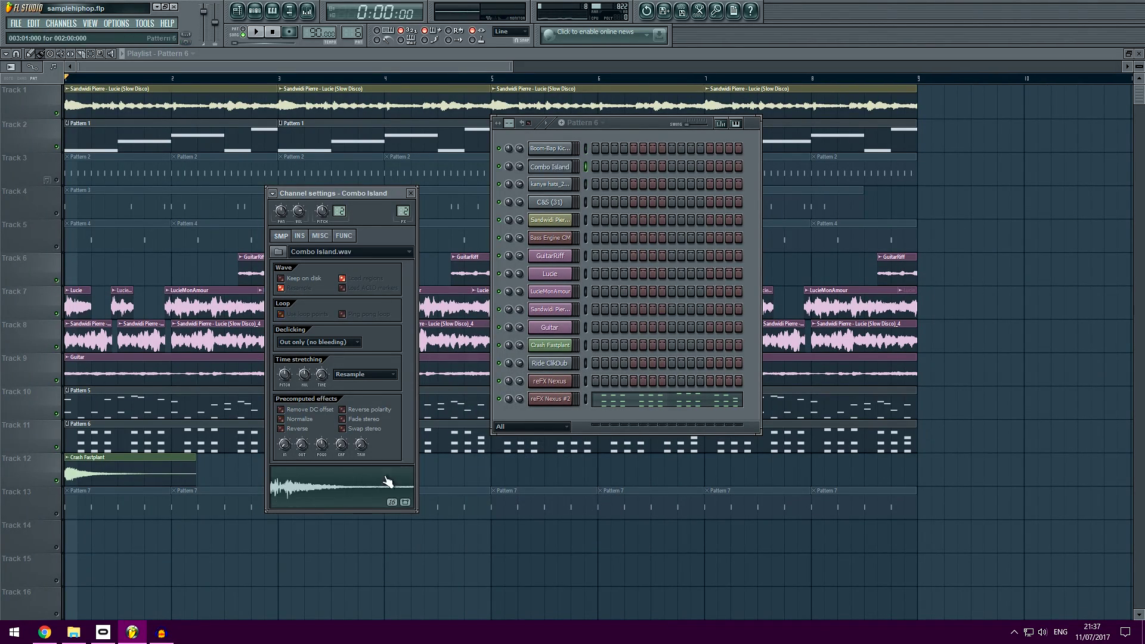
pyautogui.click(549, 184)
pyautogui.click(552, 203)
pyautogui.click(359, 489)
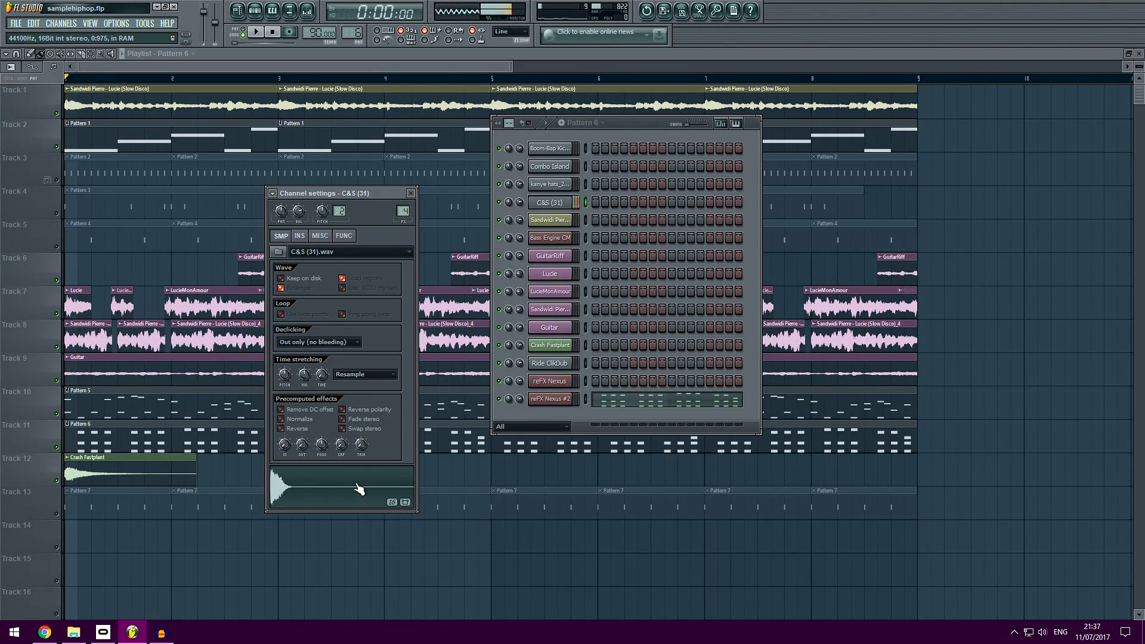
pyautogui.press('F5')
# Step: Unmute Track 13's ride, start playback and inspect the Ride ClikDub channel
pyautogui.click(58, 516)
pyautogui.press('space')
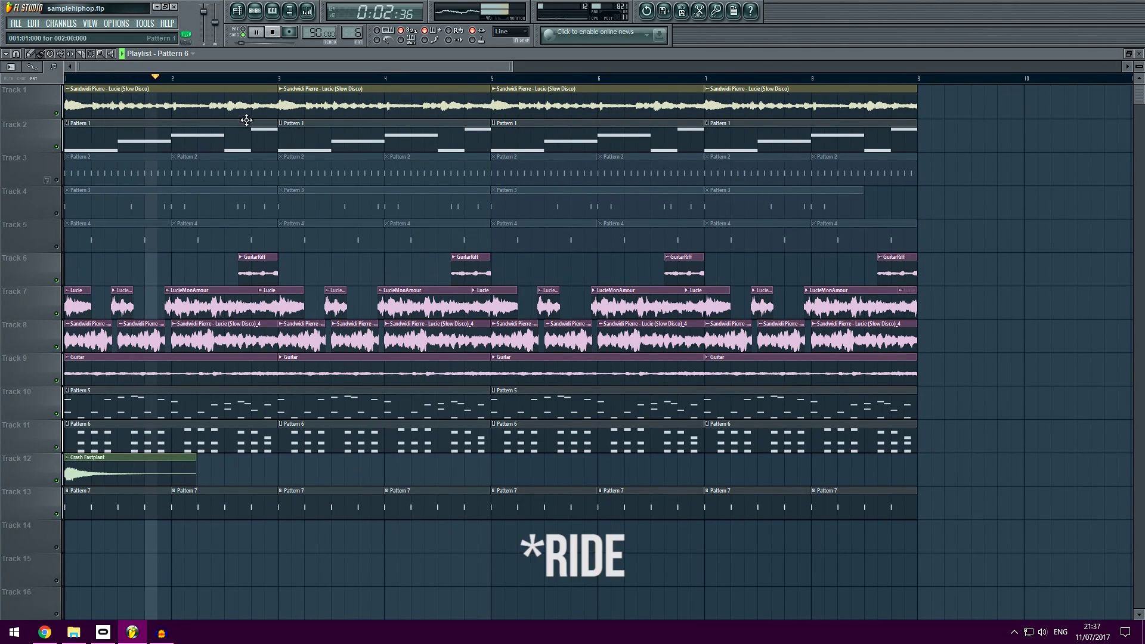
pyautogui.click(253, 13)
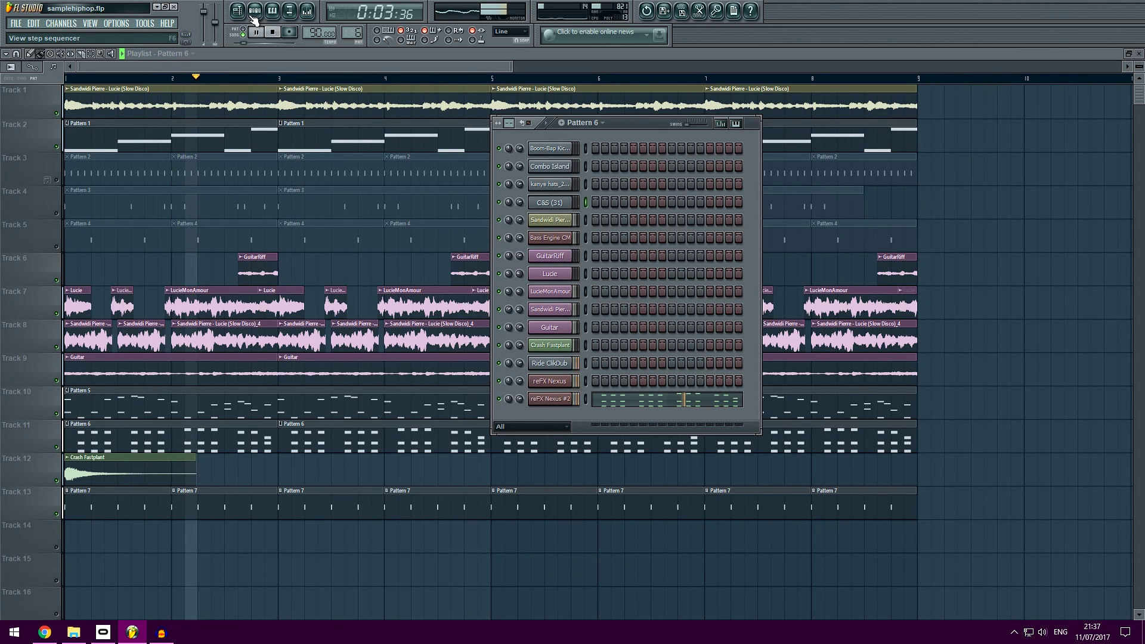
pyautogui.click(549, 363)
pyautogui.click(122, 250)
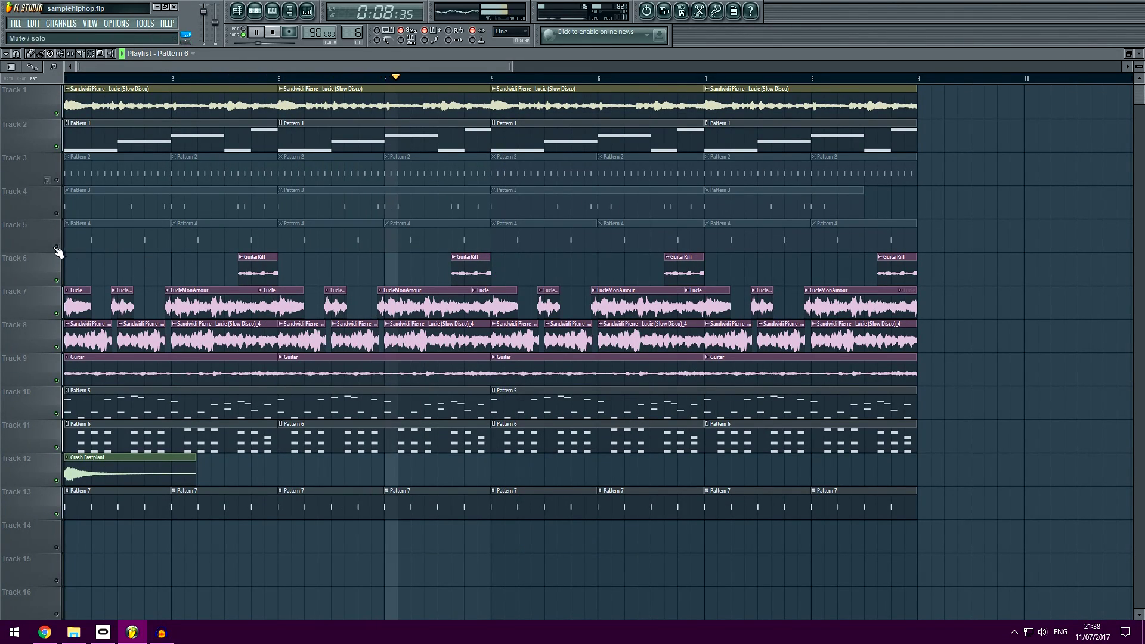
# Step: Unmute Tracks 3, 5 and 4 so every drum part plays together
pyautogui.click(57, 180)
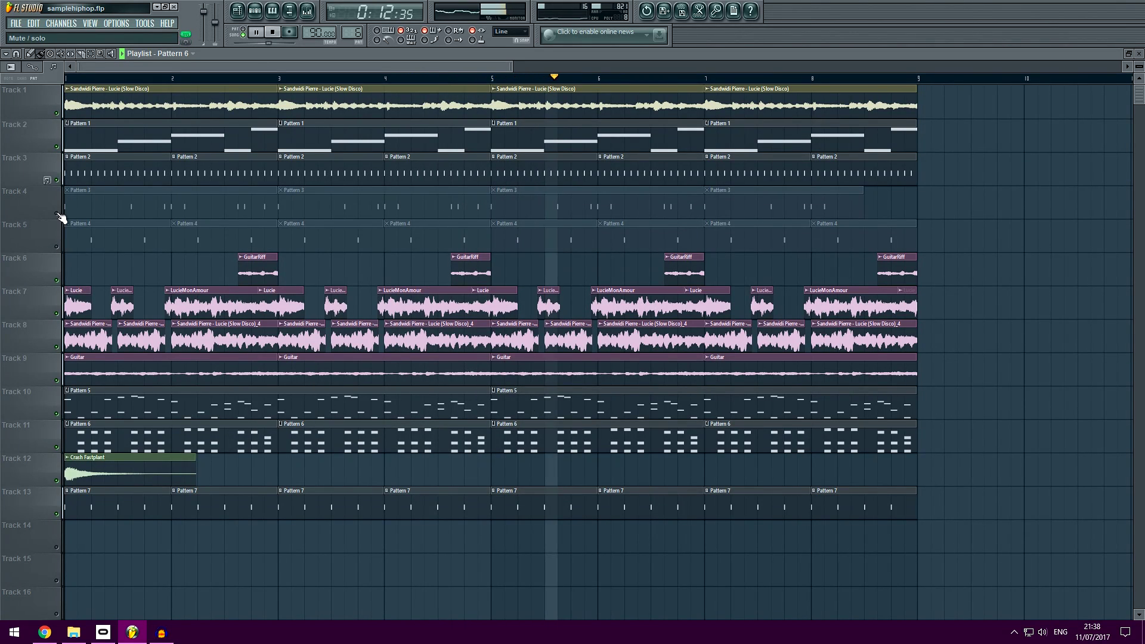
pyautogui.click(57, 247)
pyautogui.click(57, 214)
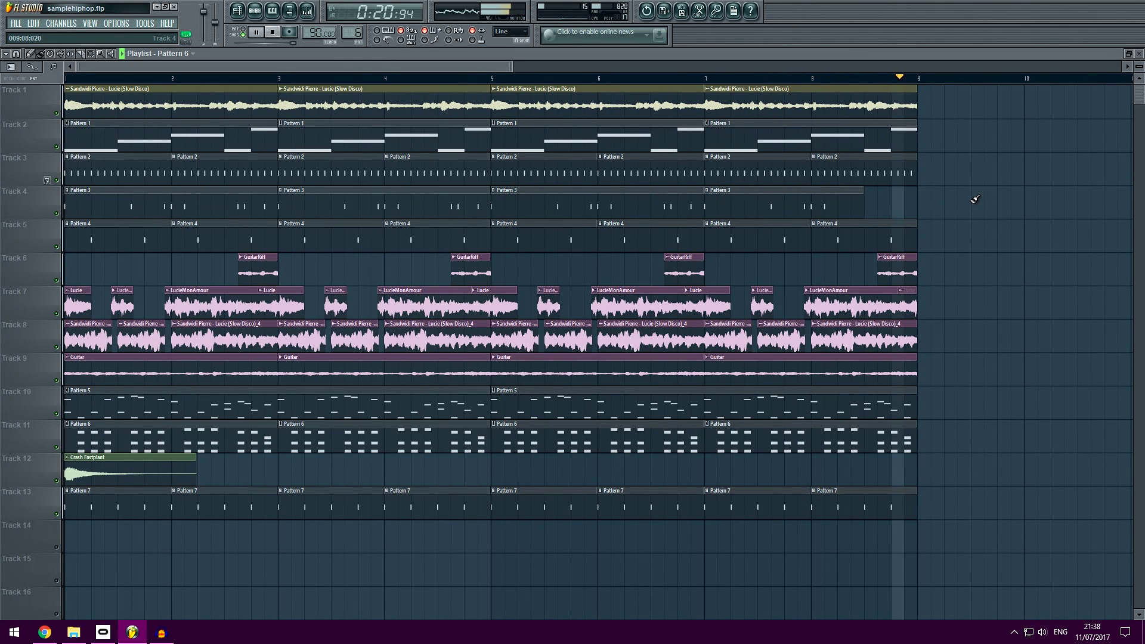
# Step: Stop the full arrangement and zoom the Playlist out and back in
pyautogui.press('space')
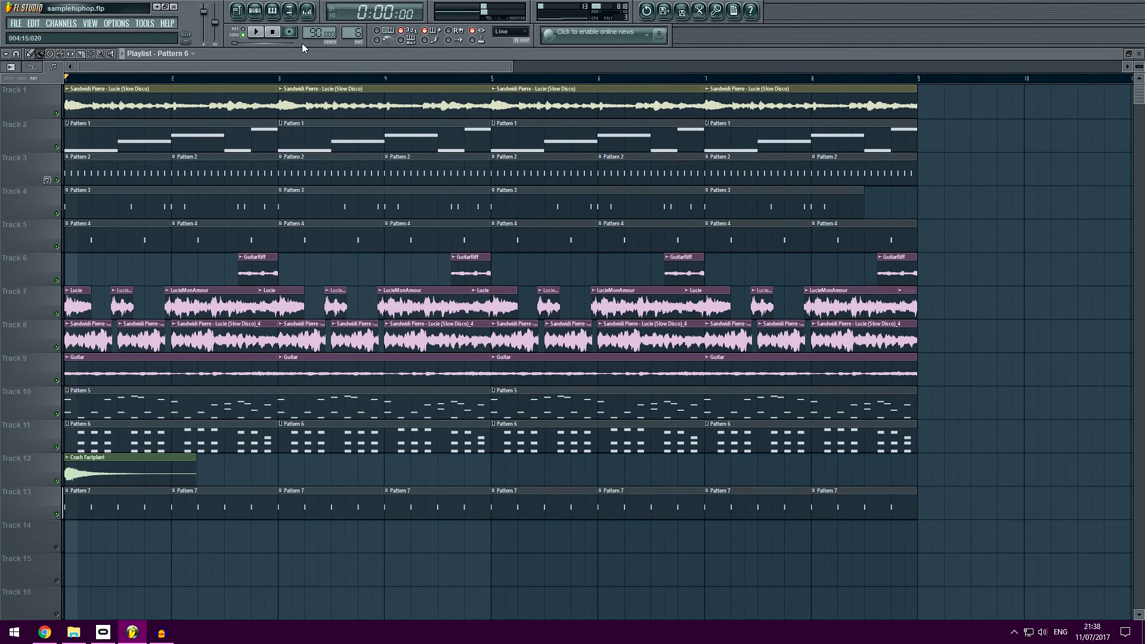
pyautogui.scroll(-5, 477, 74)
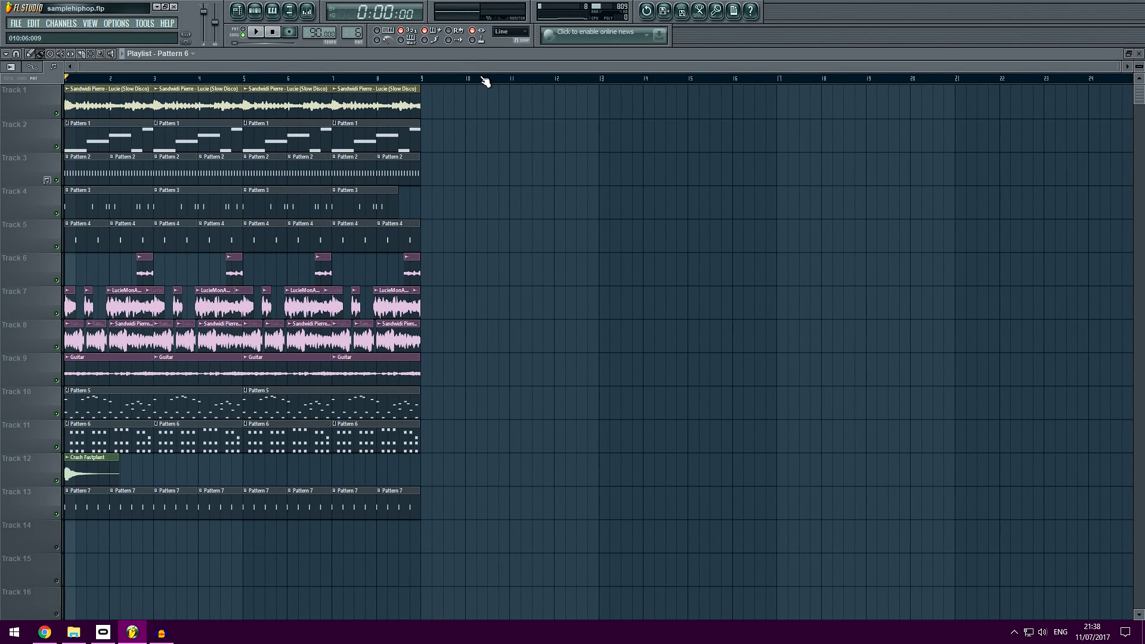
pyautogui.scroll(4, 484, 80)
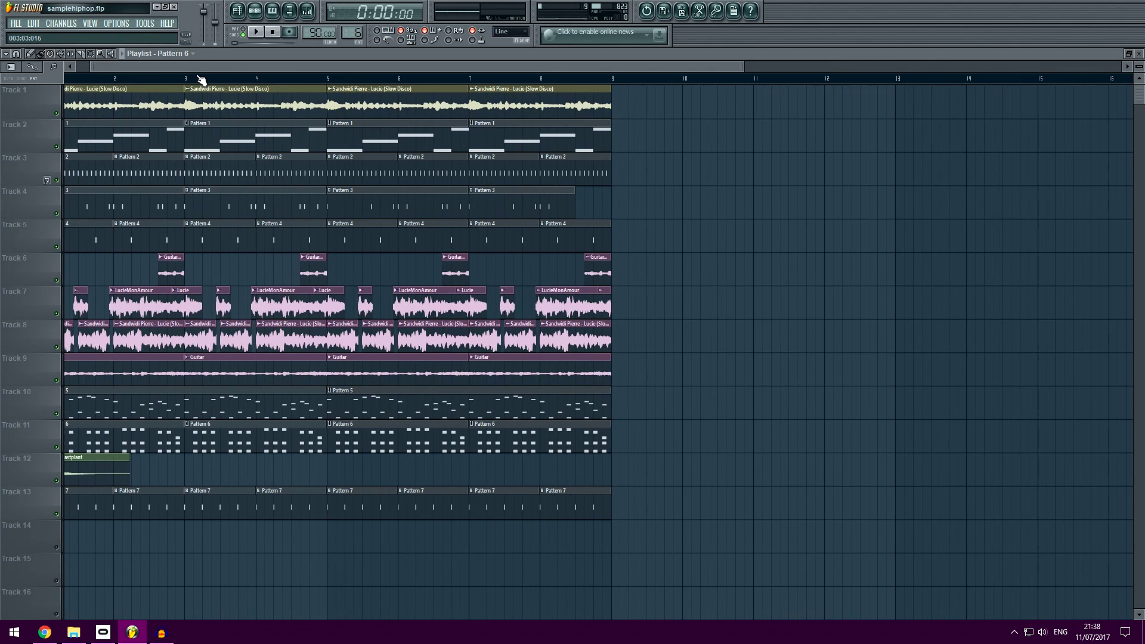
pyautogui.scroll(1, 201, 79)
pyautogui.click(67, 68)
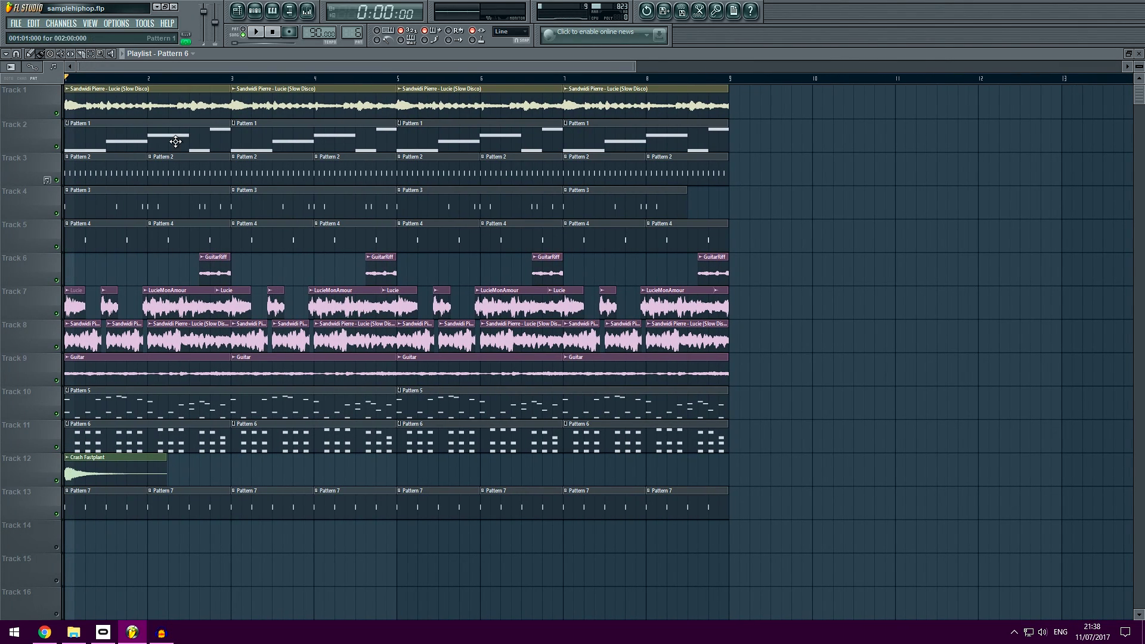